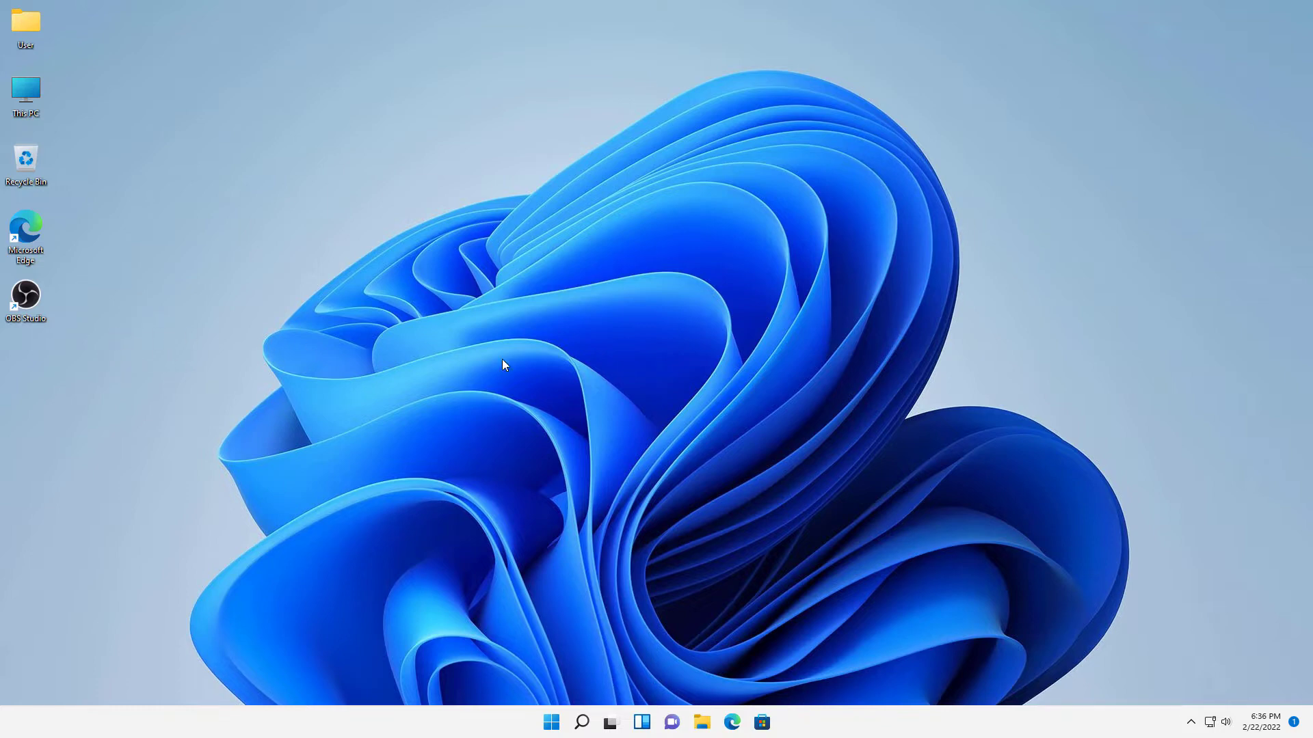
Launch OBS Studio from the desktop, close it, then browse Start's All apps list
double_click(27, 295)
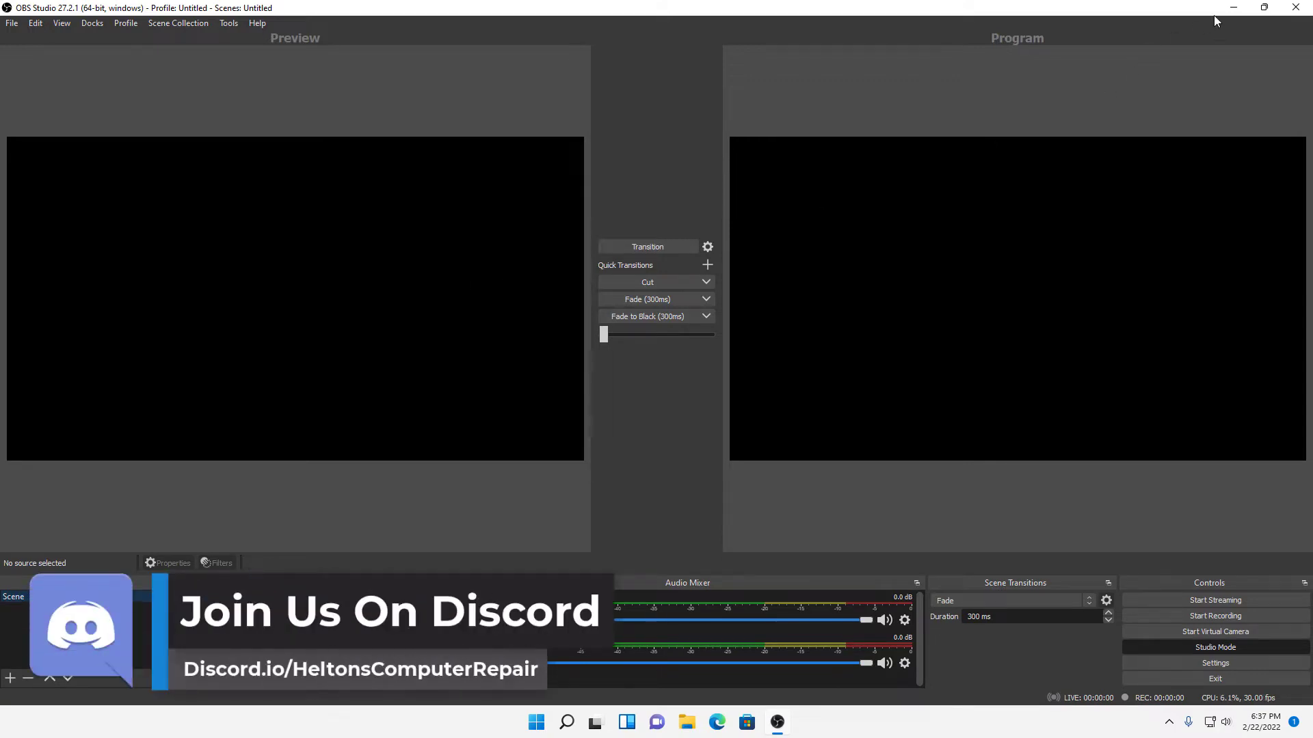
left_click(1296, 9)
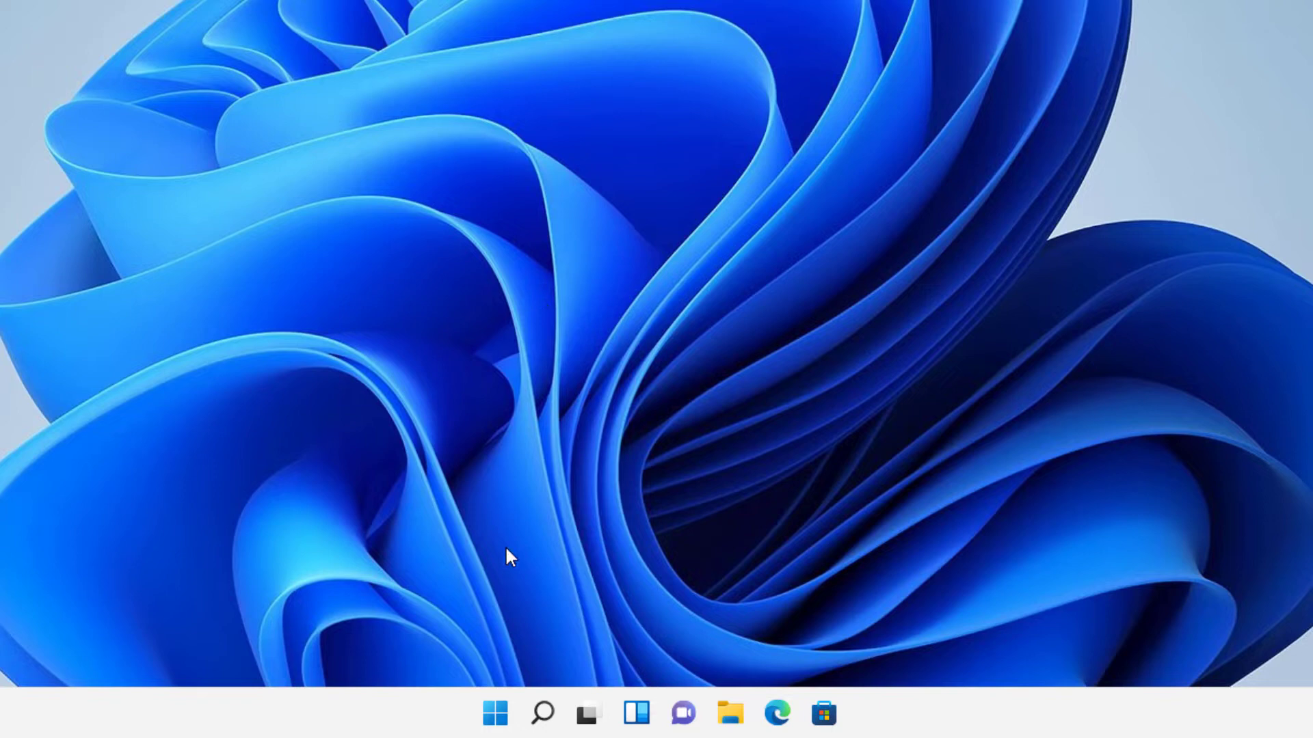
left_click(496, 713)
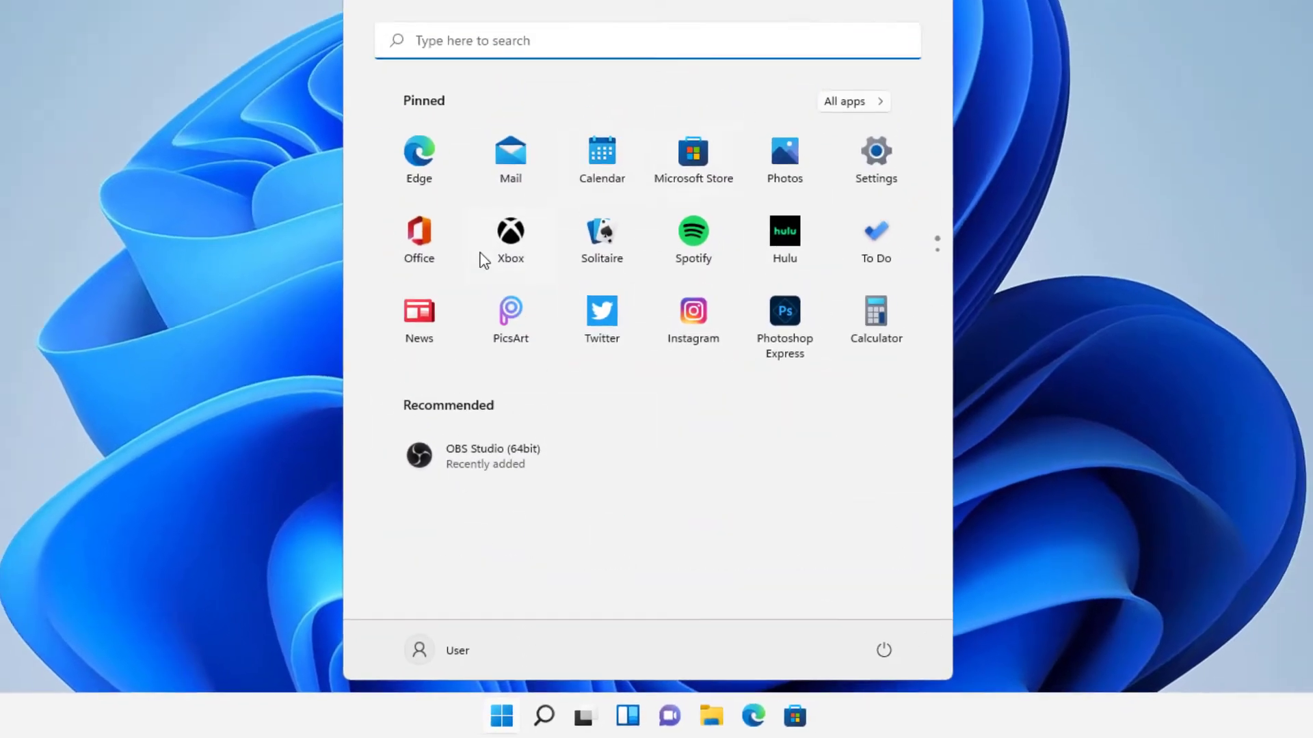
left_click(855, 127)
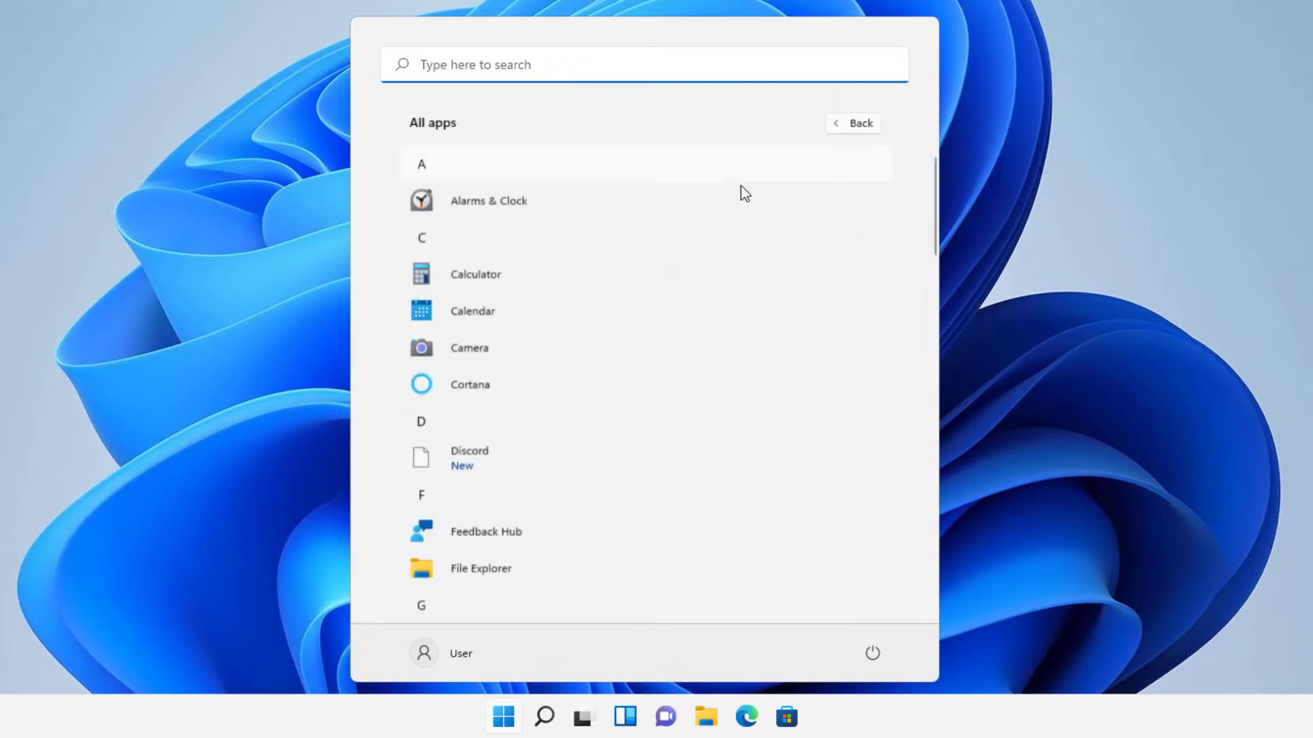
scroll(527, 390, "down", 3)
Search Start for 'obs', view OBS Studio (64bit)'s options, then dismiss the search
left_click(499, 65)
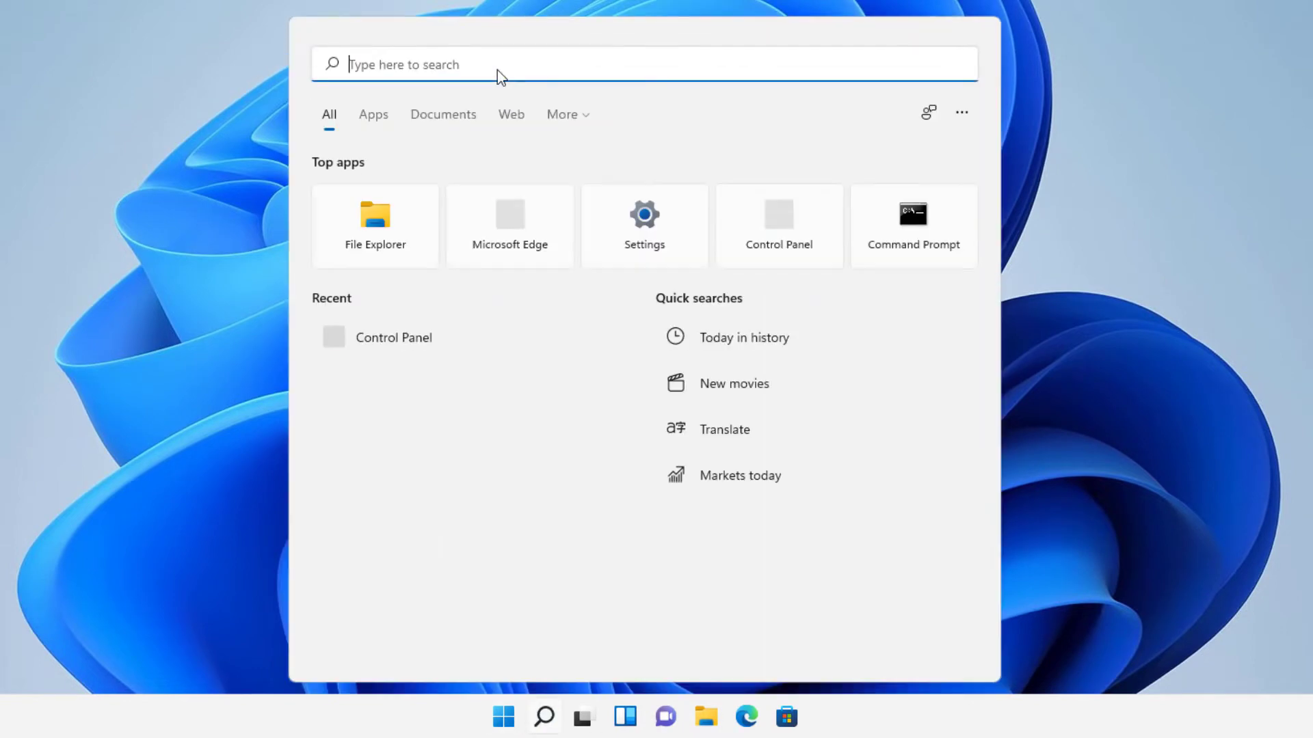
type("obs")
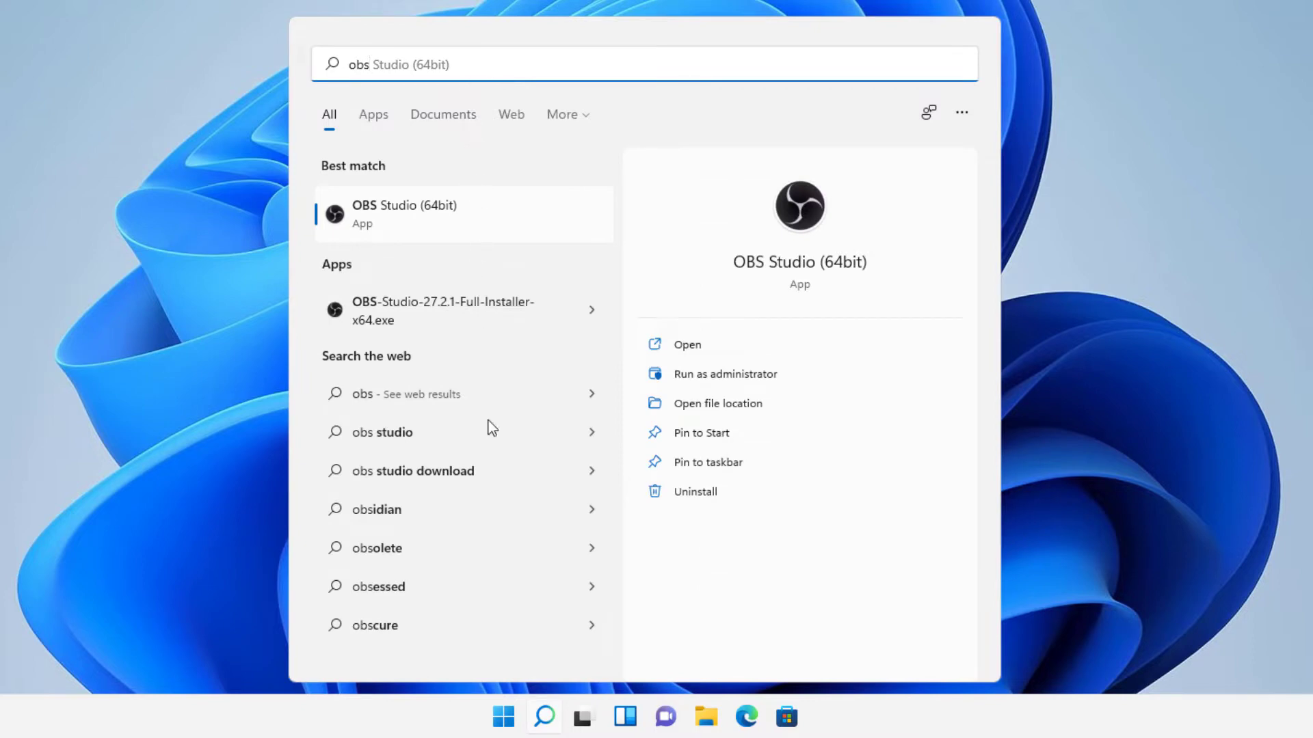
right_click(422, 221)
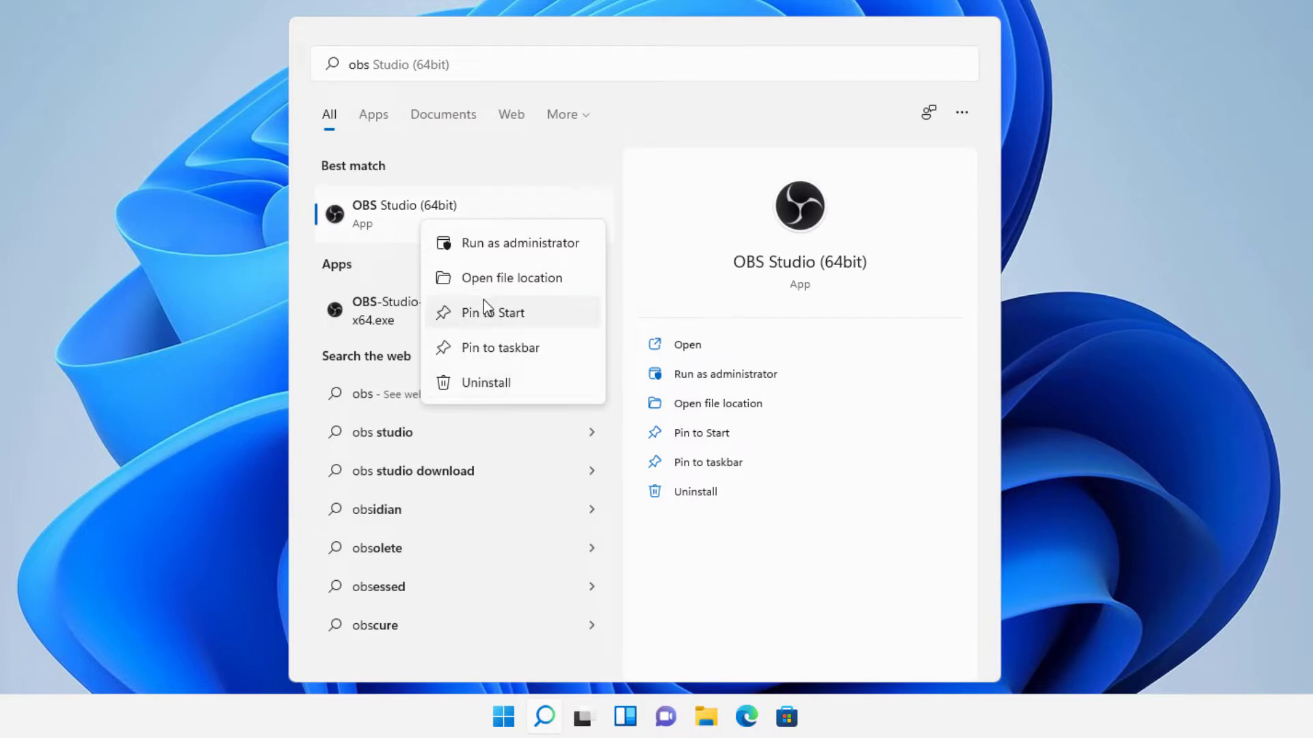
left_click(197, 526)
Go to Settings > Apps > Apps & features and scroll the list to OBS Studio 27.2.1
key("super")
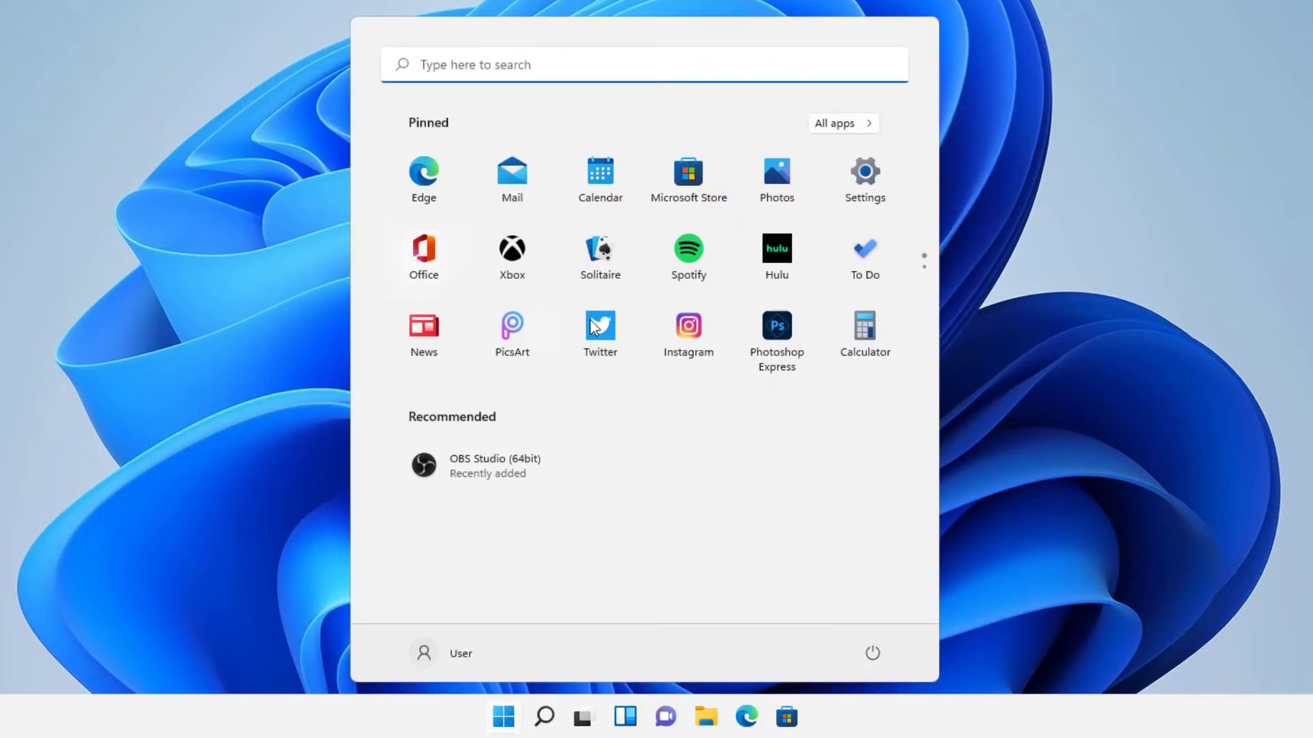
left_click(887, 183)
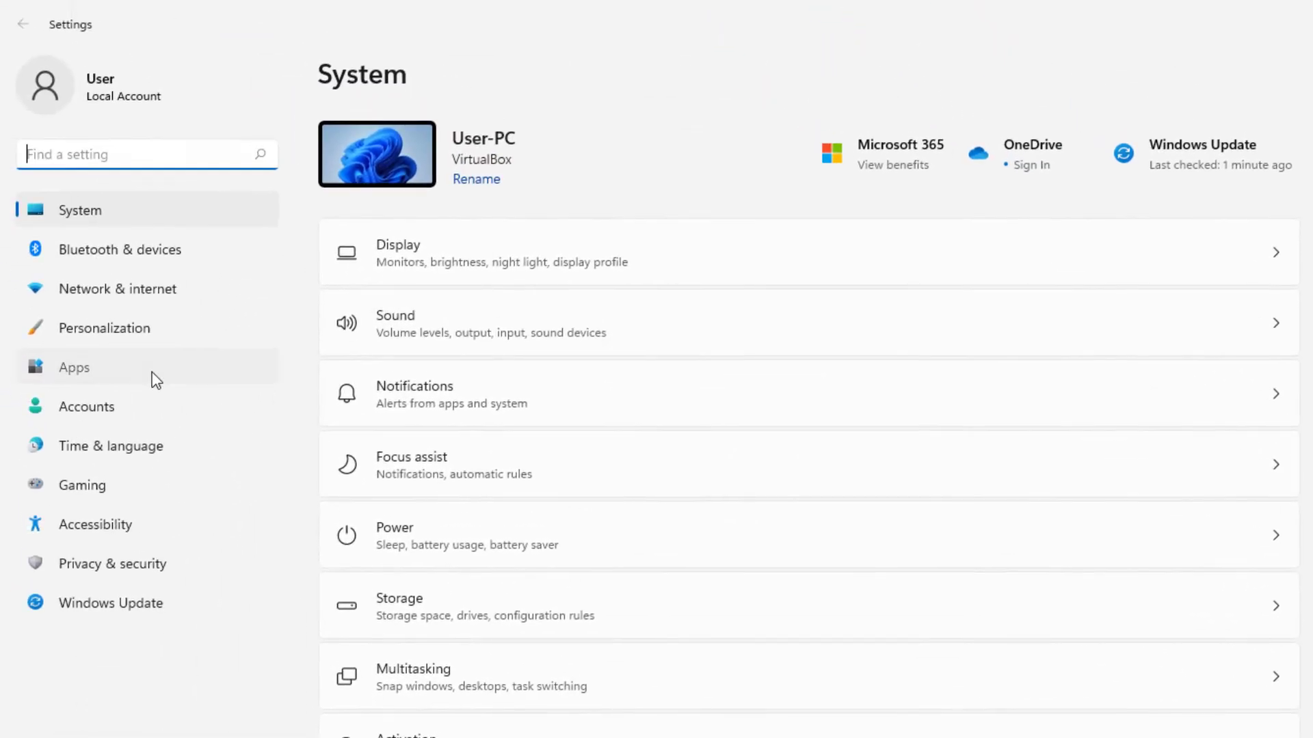
left_click(110, 319)
left_click(472, 155)
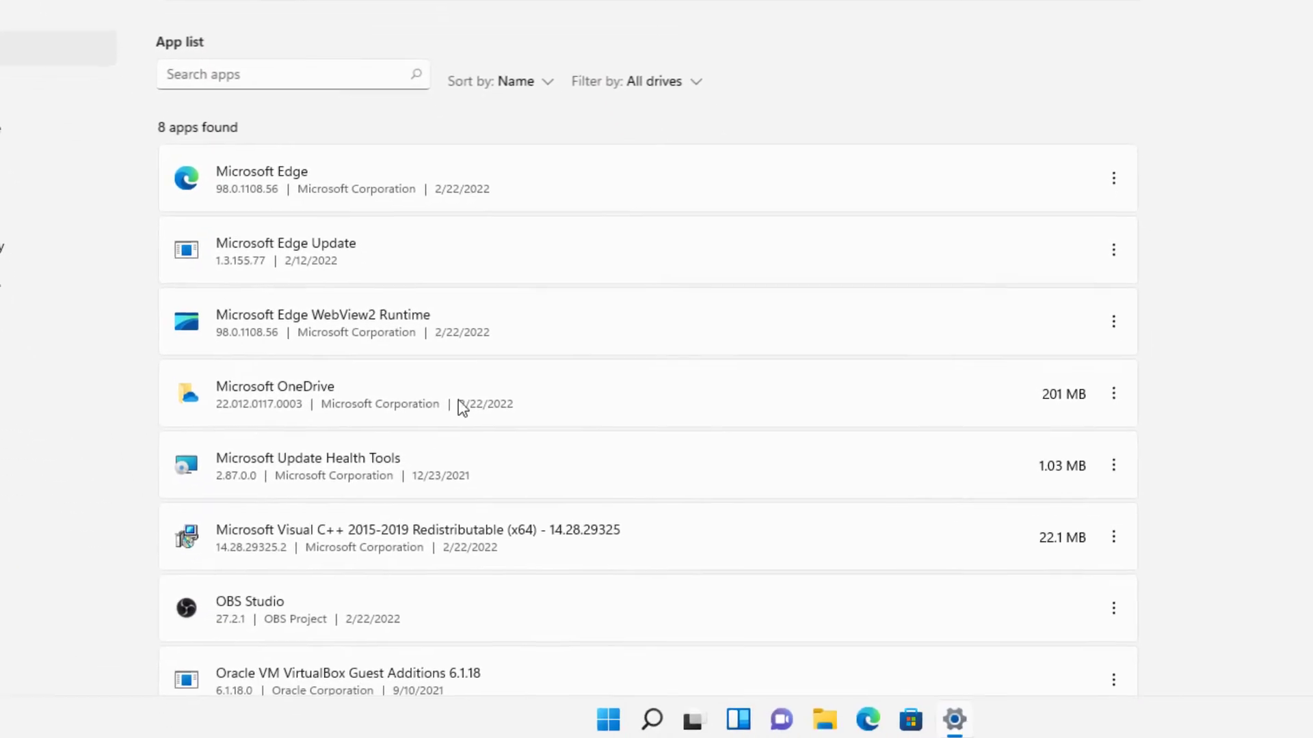
scroll(265, 567, "down", 1)
scroll(265, 567, "down", 3)
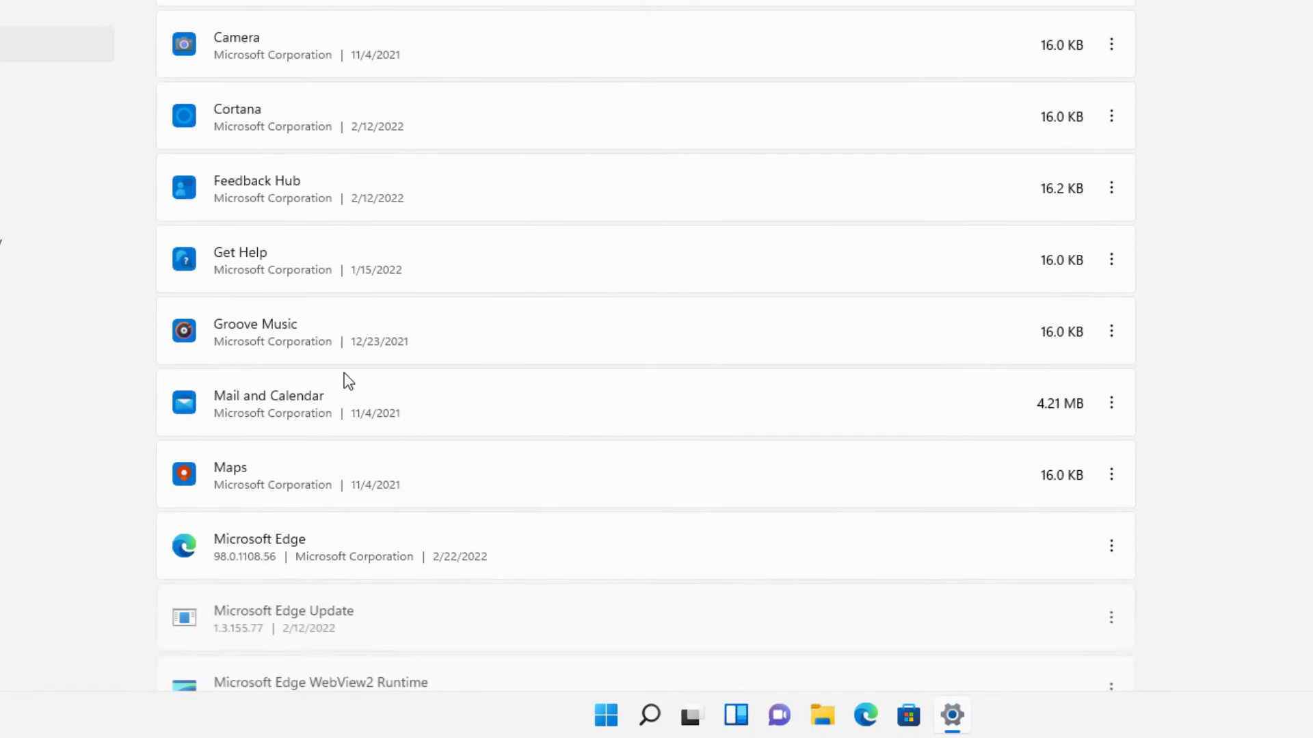
scroll(331, 382, "up", 2)
scroll(328, 426, "down", 20)
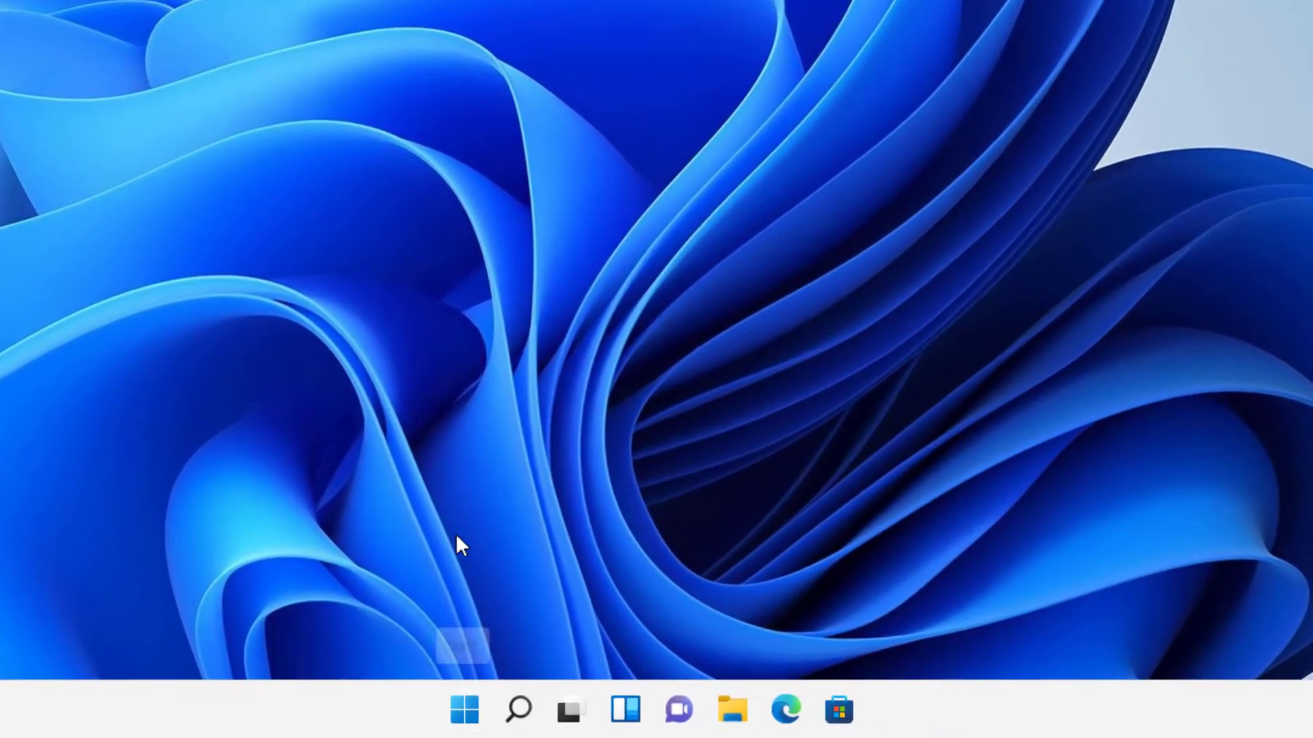
right_click(463, 710)
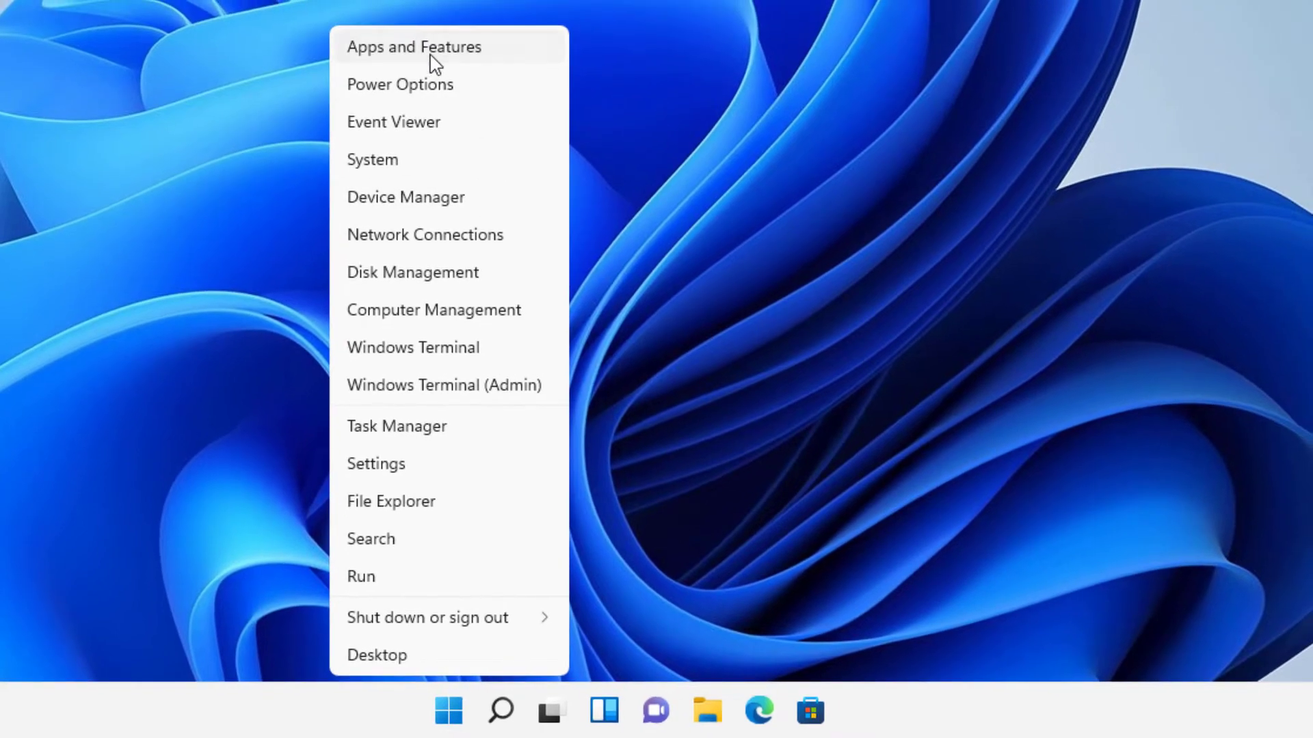
left_click(430, 56)
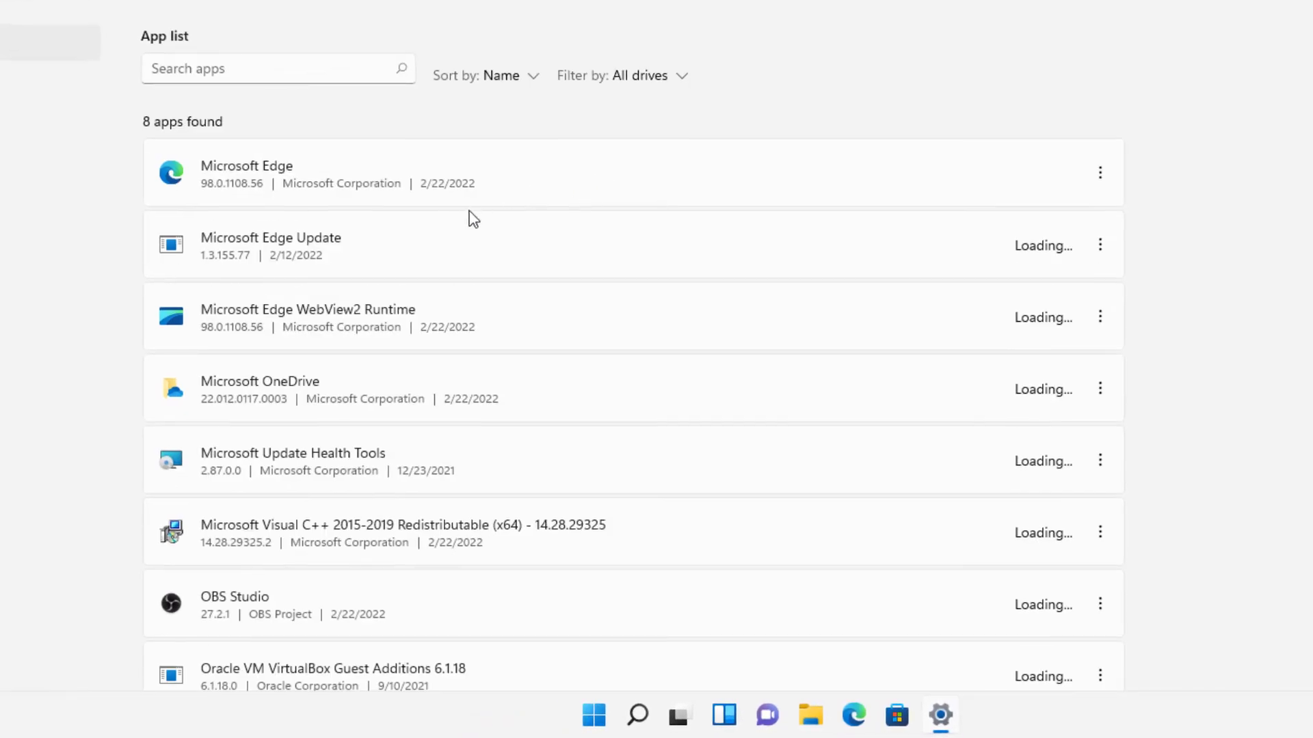
scroll(451, 479, "down", 2)
scroll(448, 490, "down", 15)
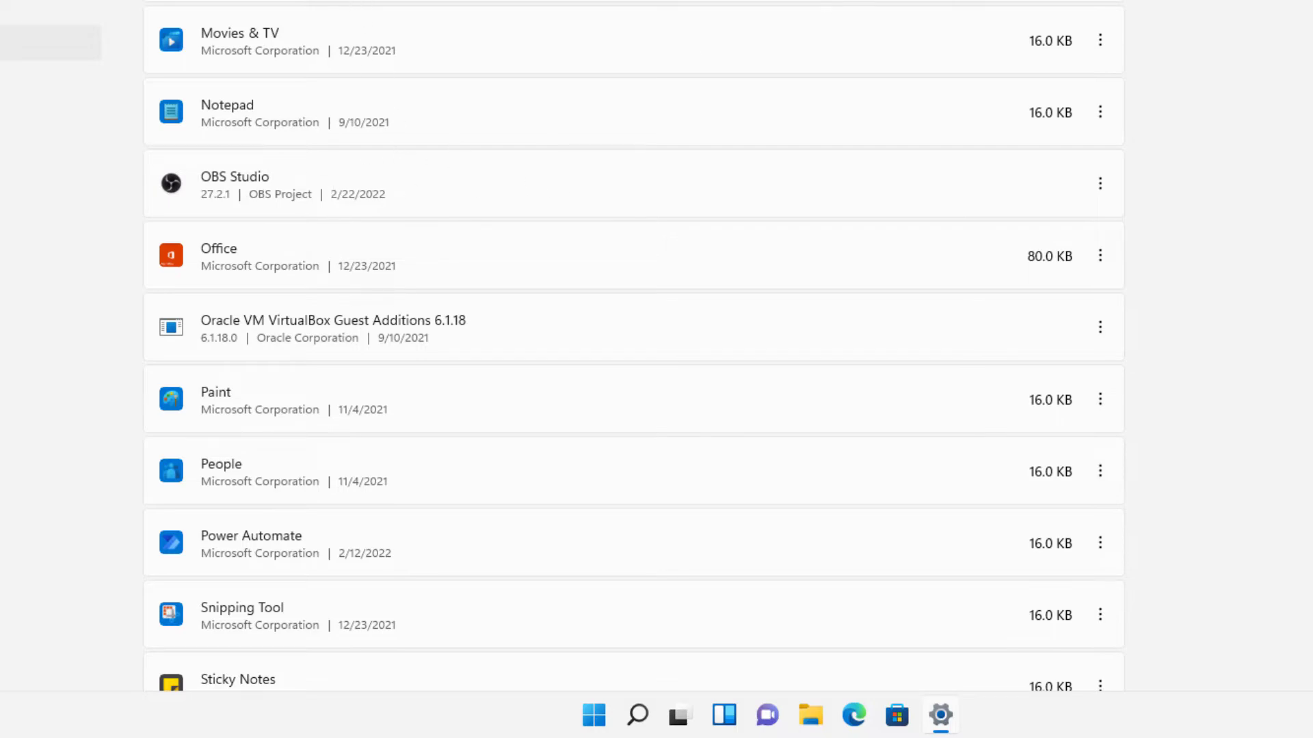
key("alt+F4")
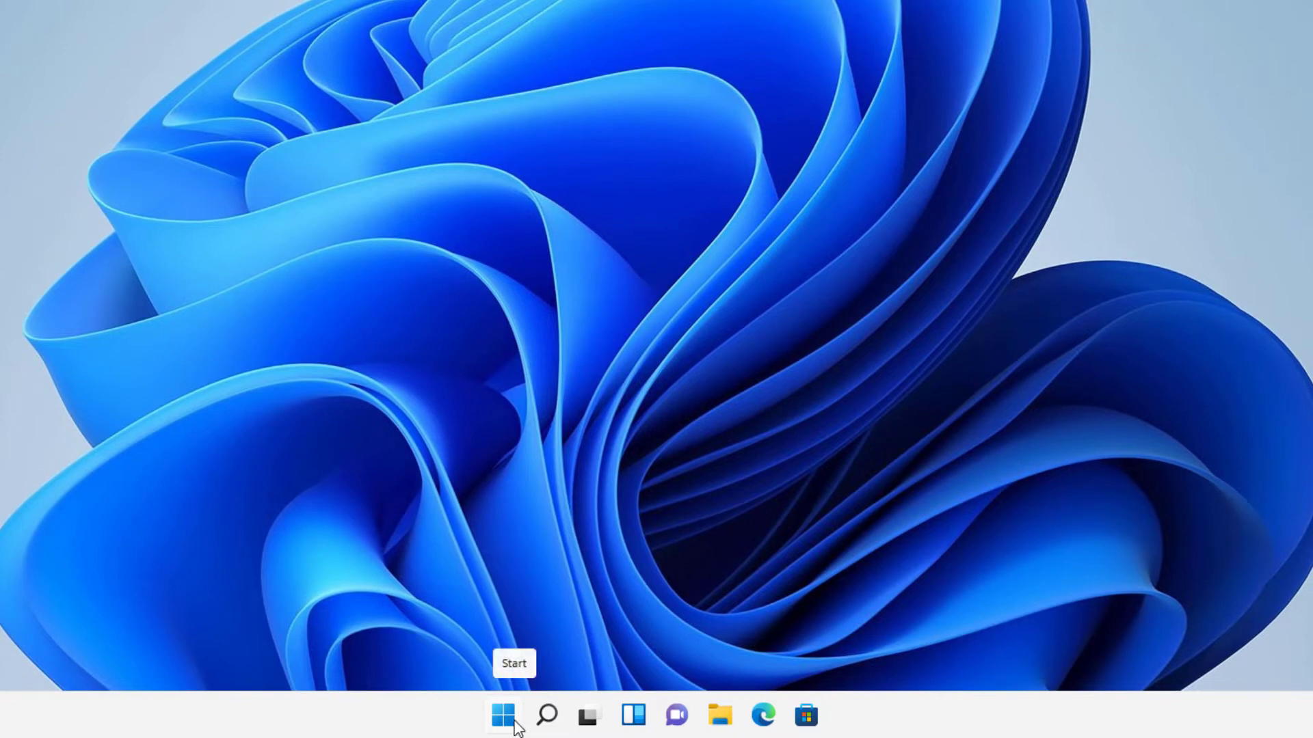
left_click(514, 725)
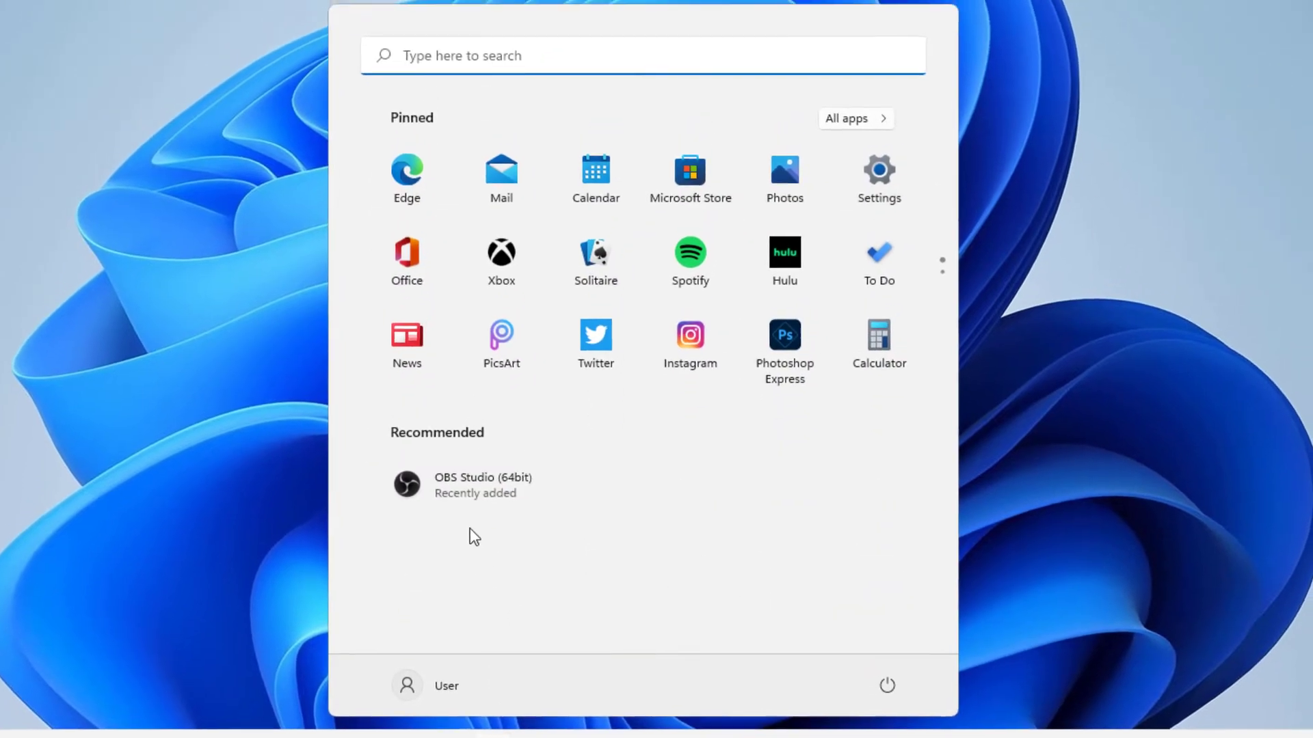
type("control")
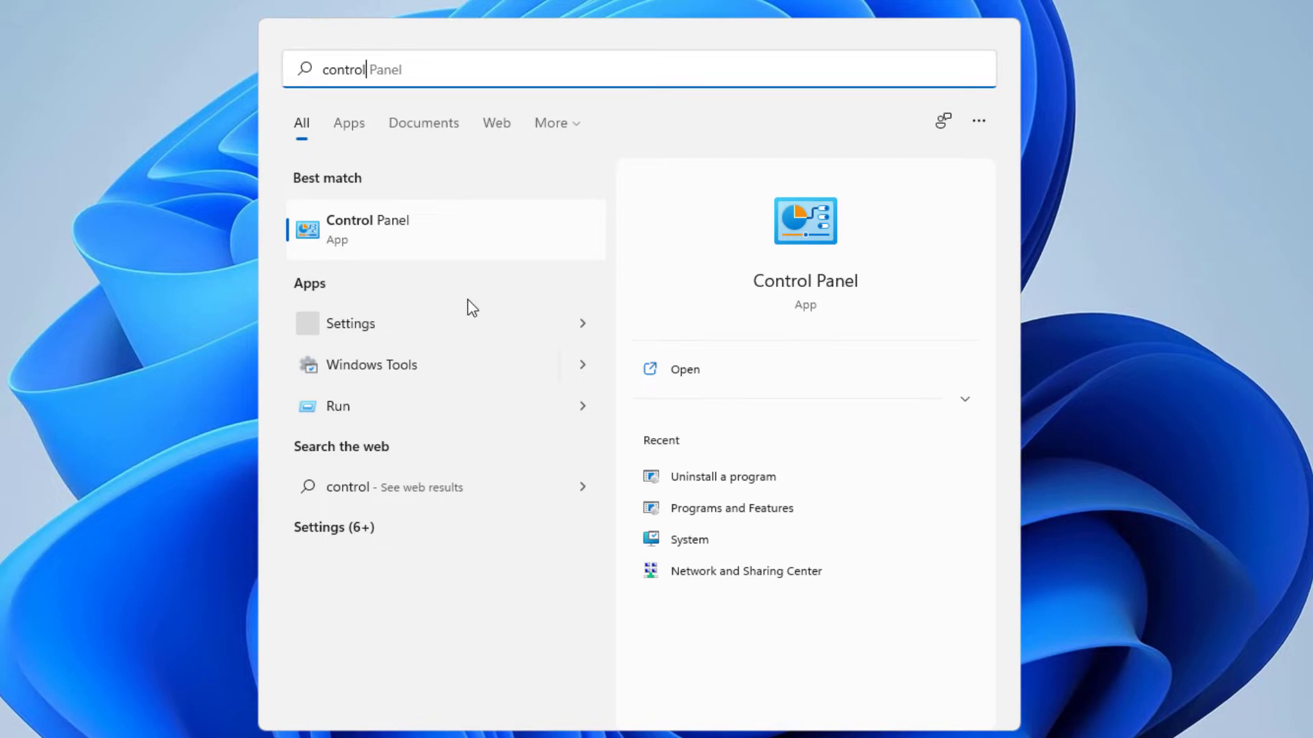
left_click(445, 246)
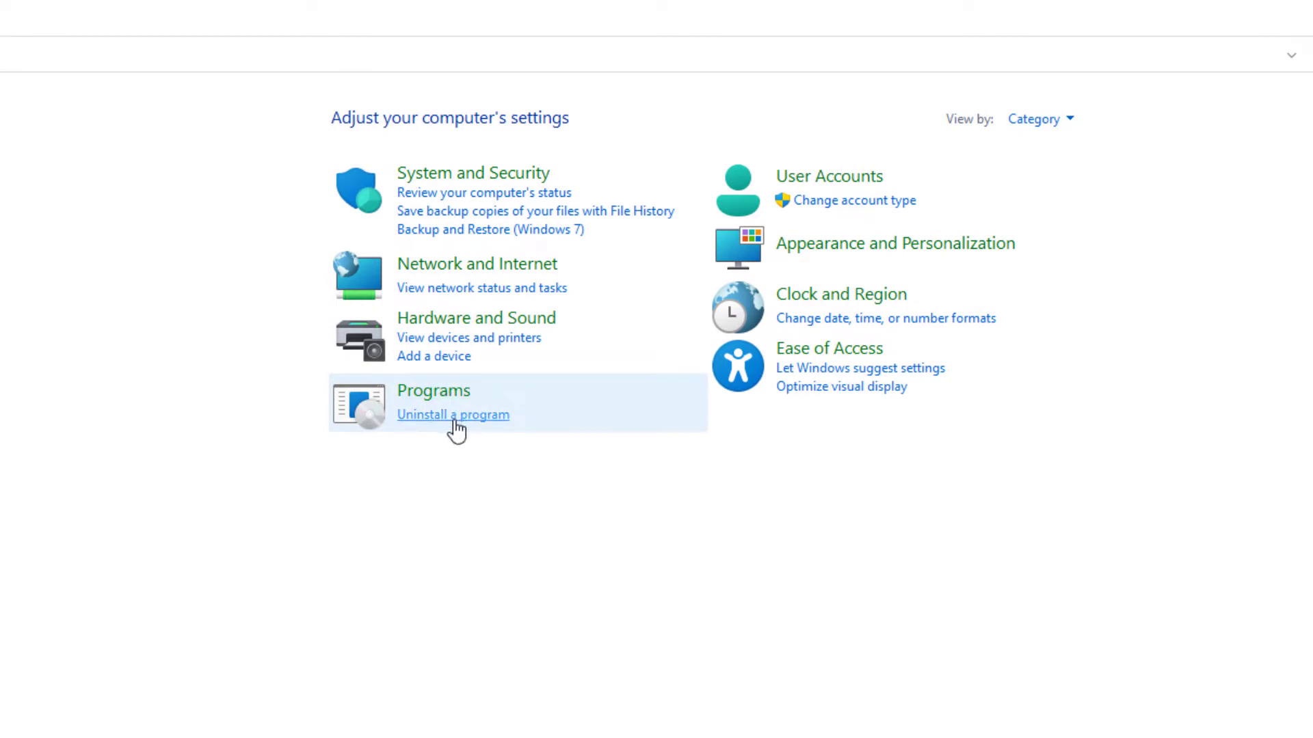
left_click(454, 418)
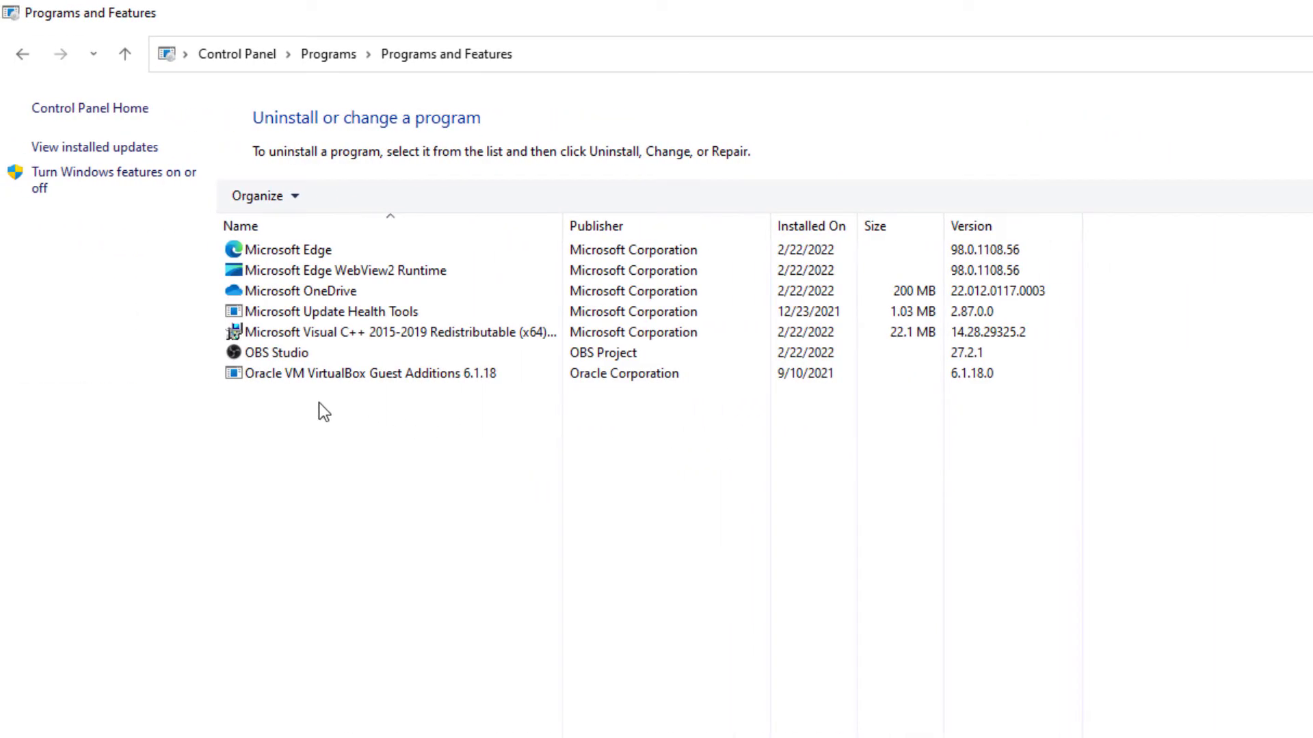
left_click(298, 352)
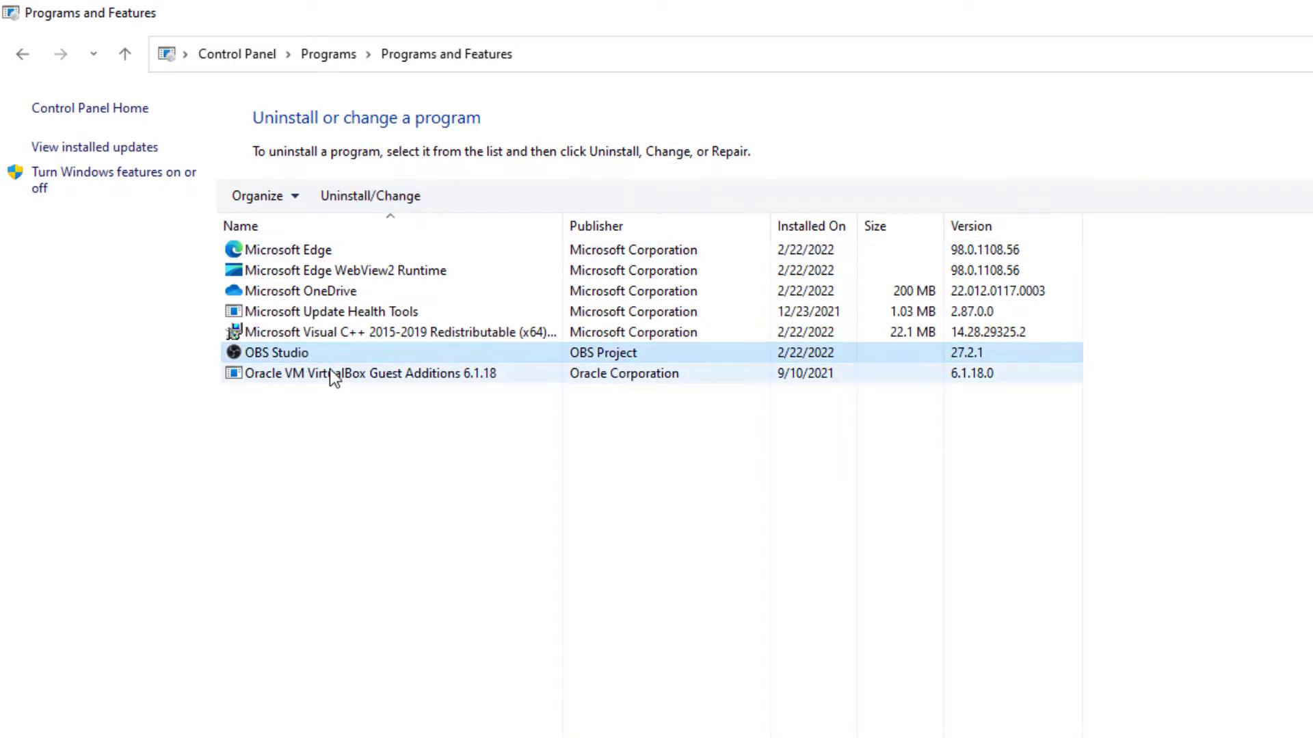
double_click(302, 337)
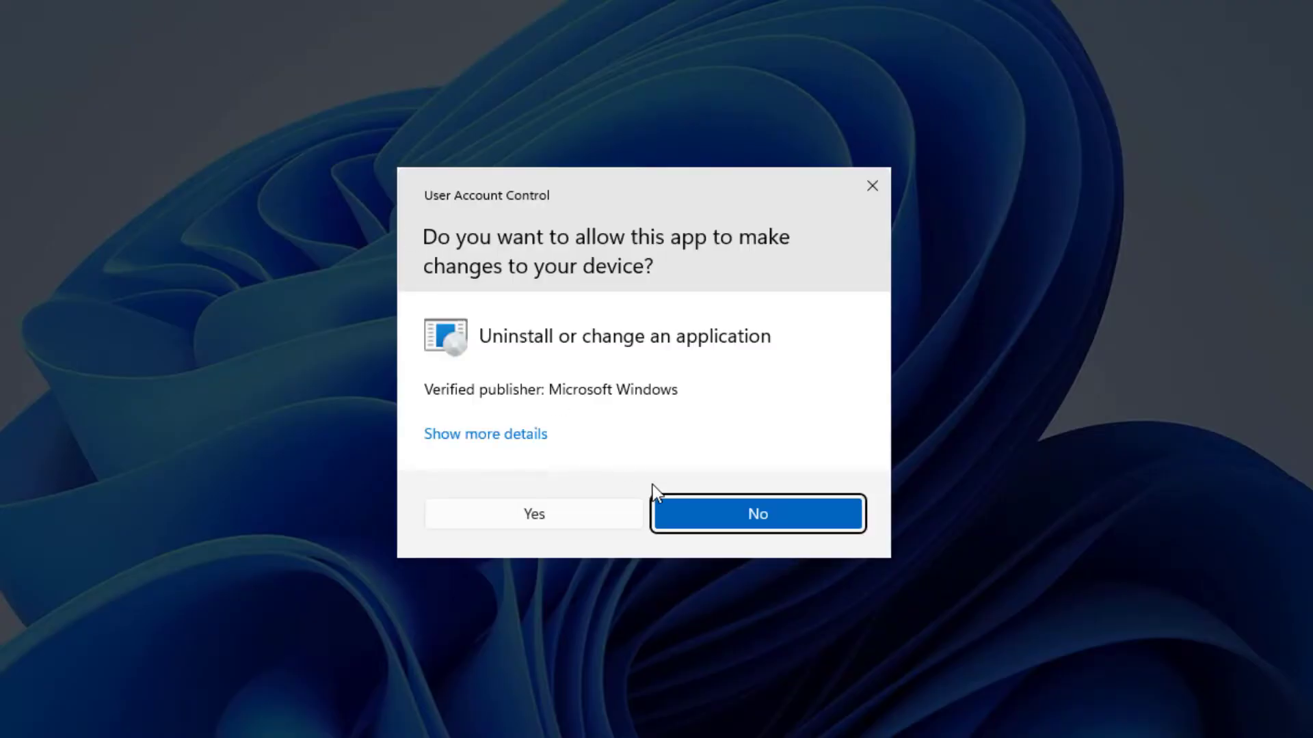
left_click(711, 523)
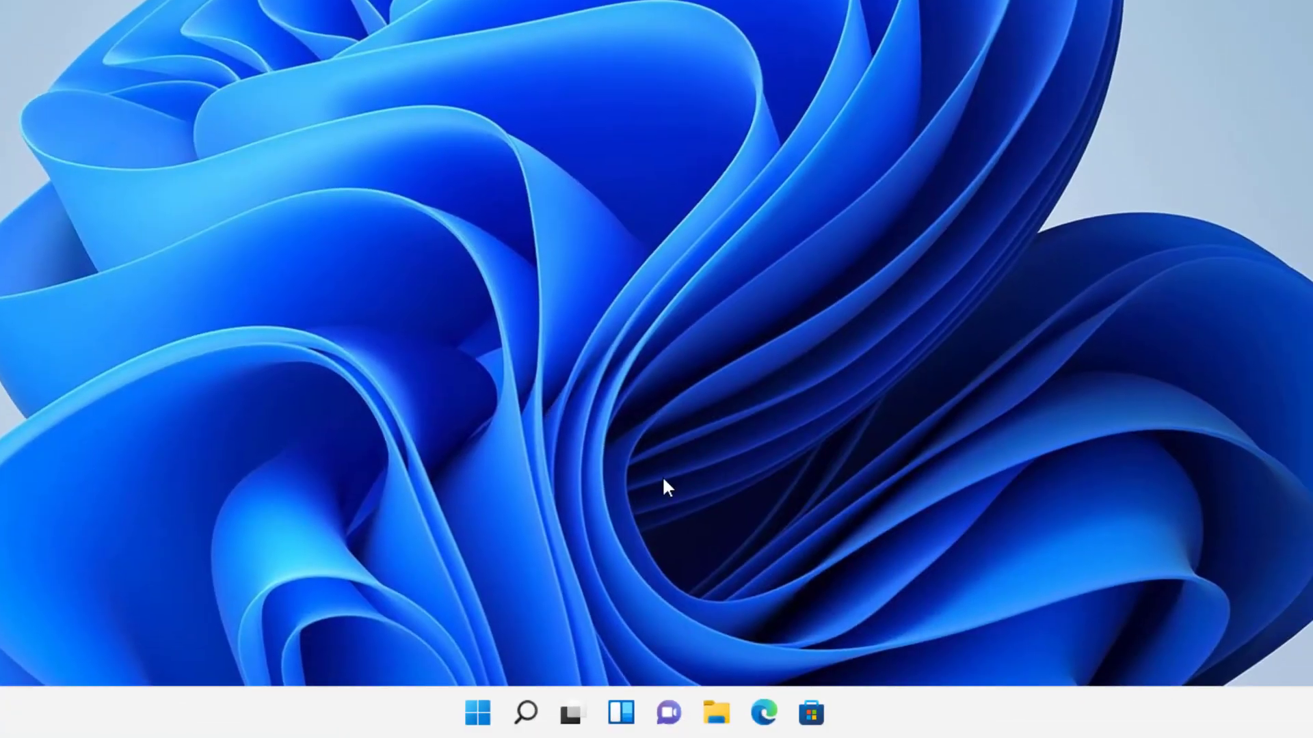
Open Apps and Features from the Start button's quick menu, scroll to OBS Studio and choose Uninstall
right_click(477, 726)
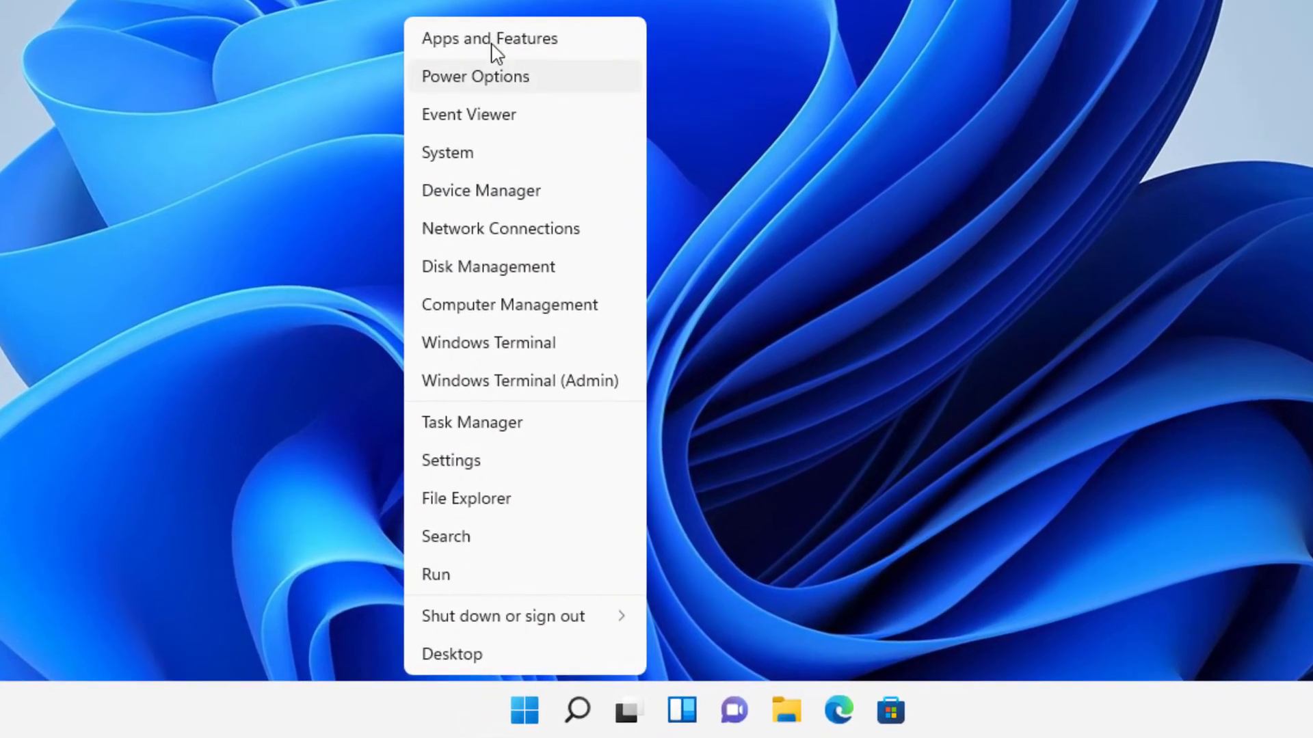
left_click(491, 42)
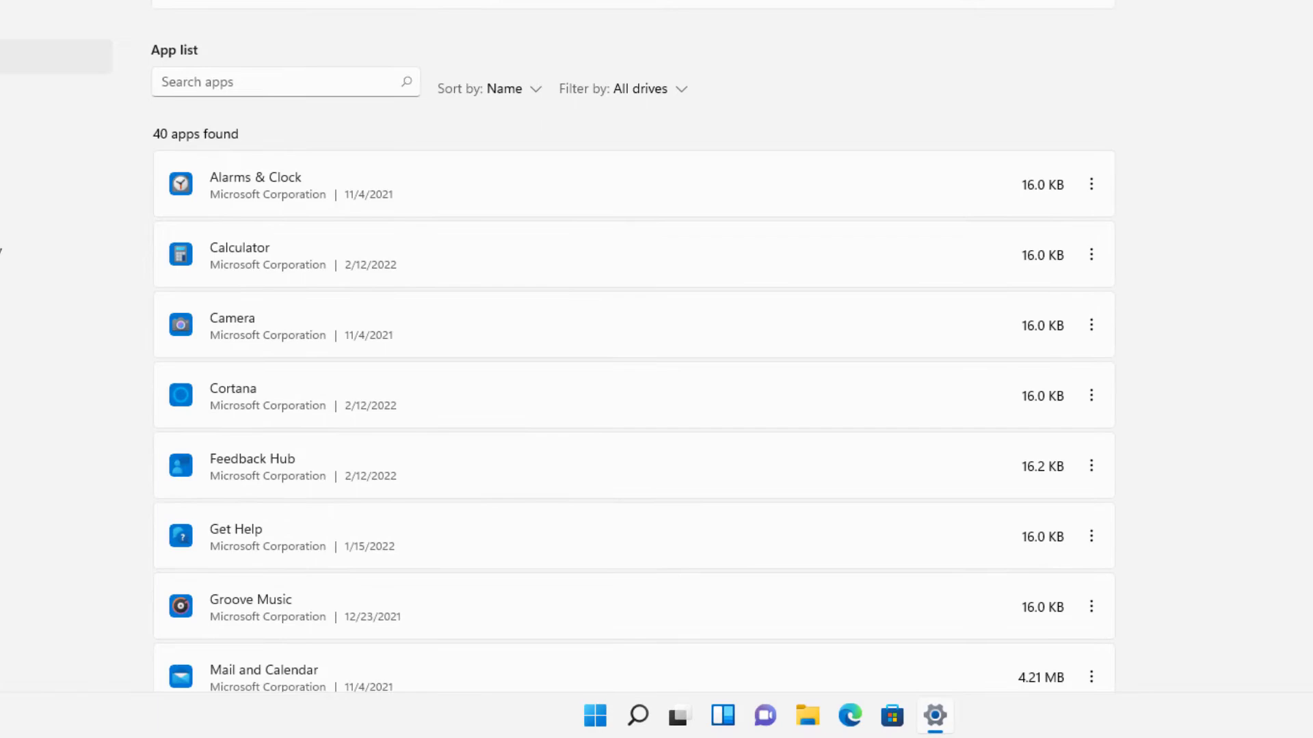
scroll(634, 356, "down", 15)
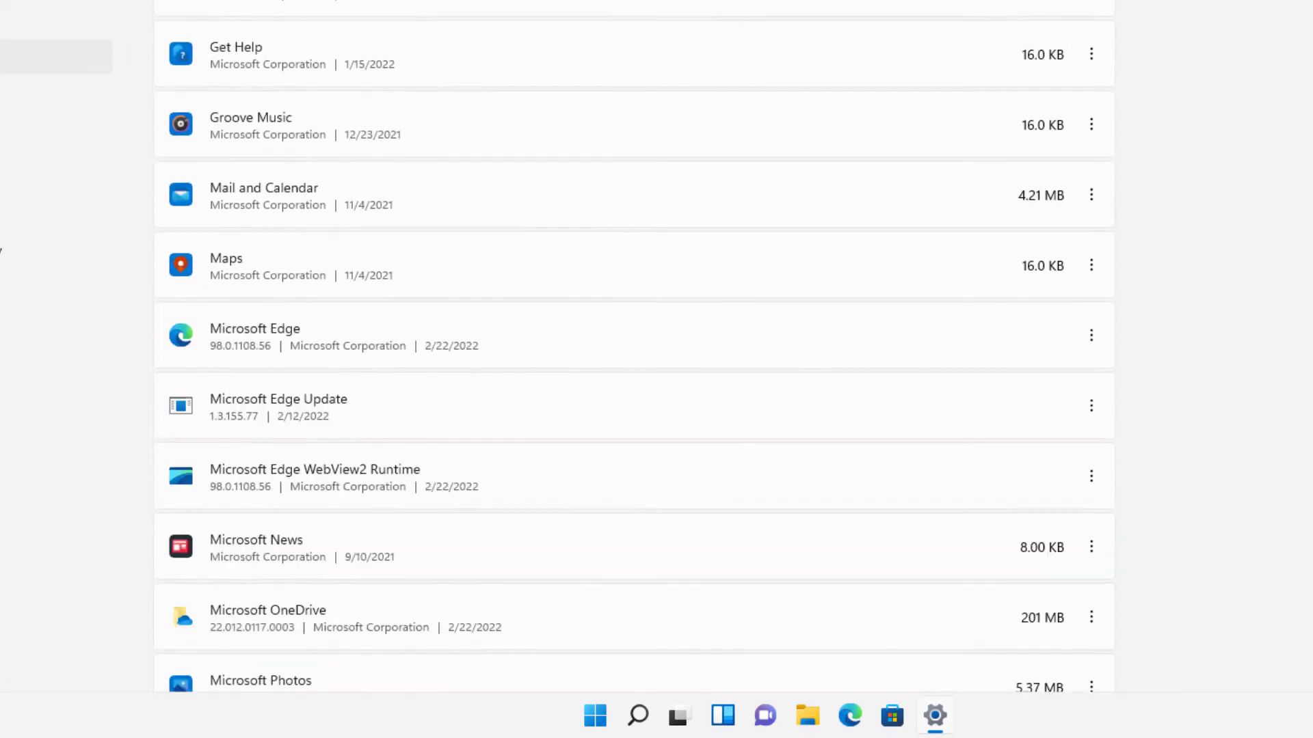
scroll(860, 193, "down", 9)
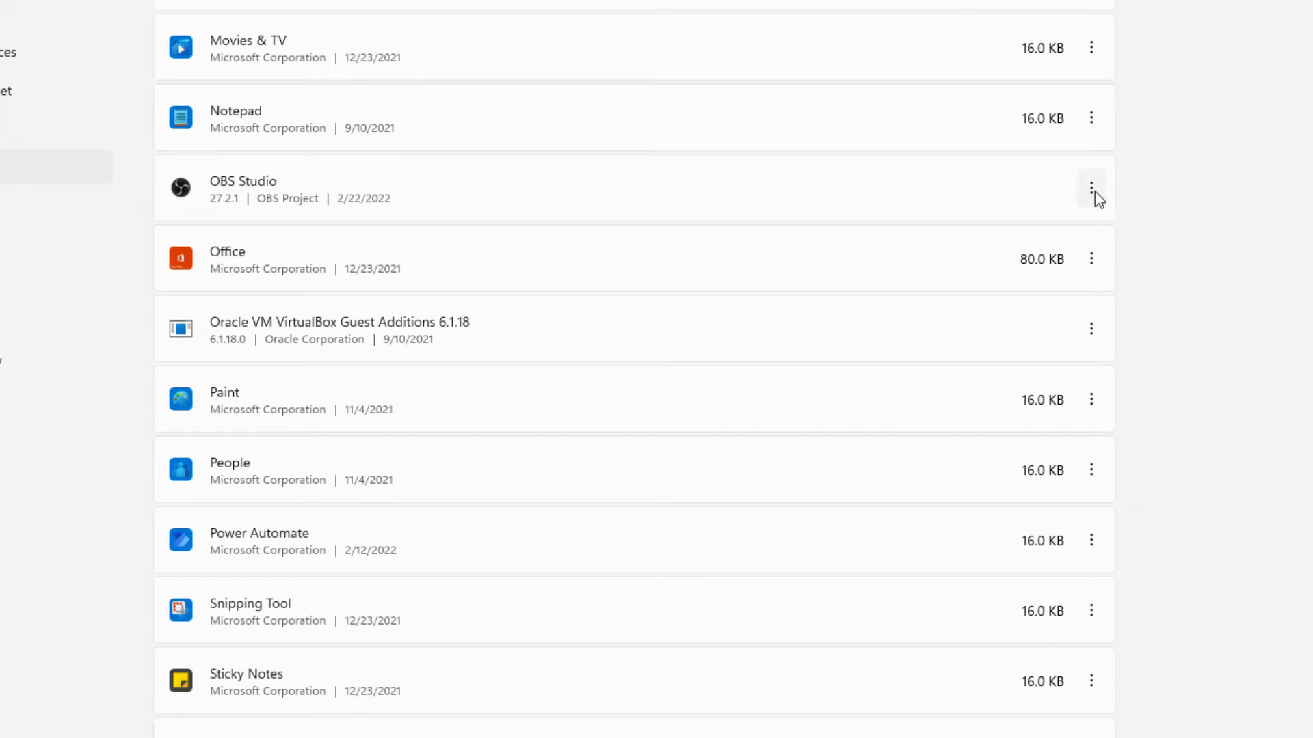
left_click(1092, 189)
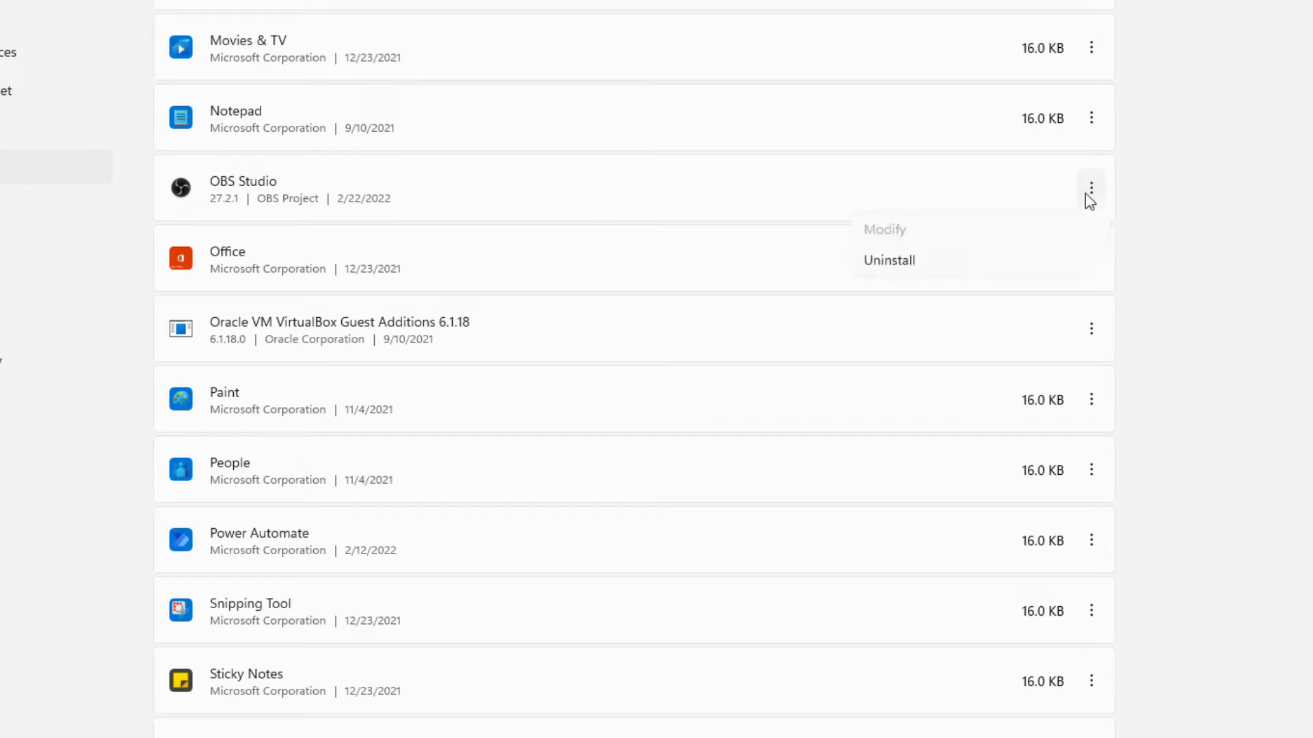
left_click(900, 265)
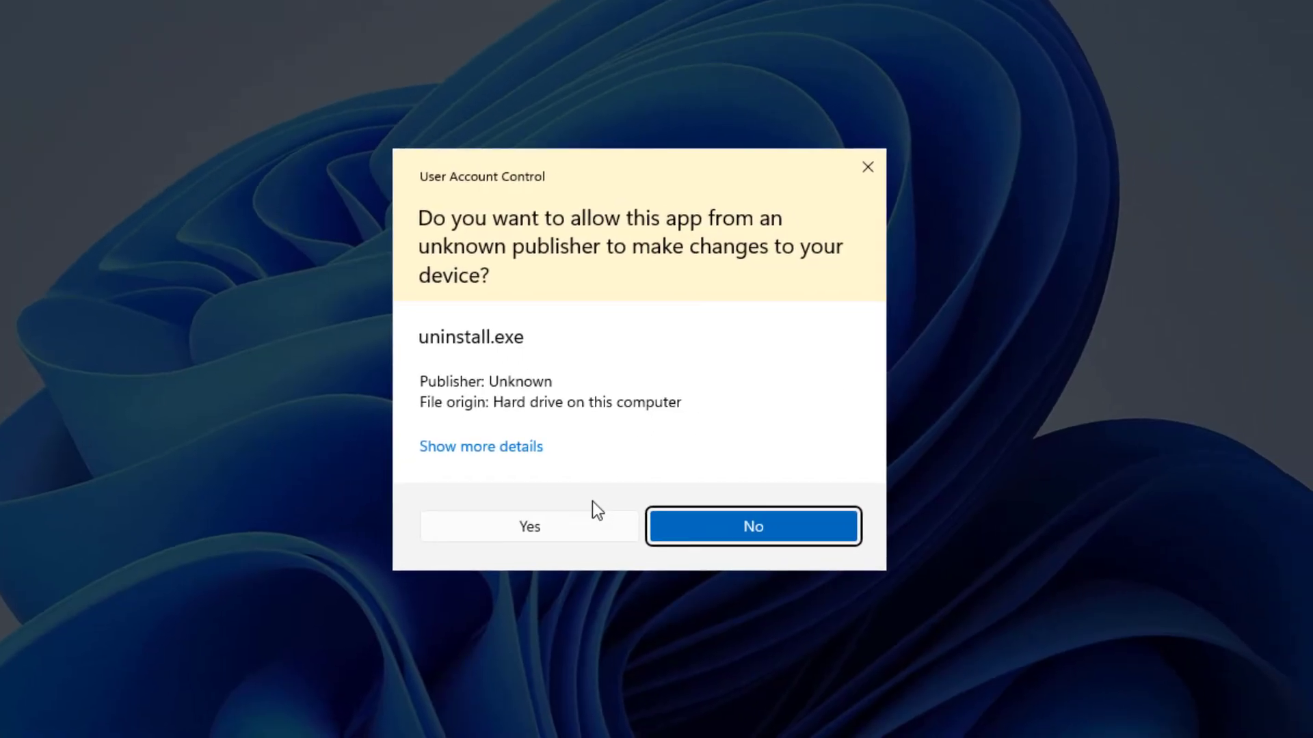
Allow the uninstaller, include OBS settings and scenes, and run the uninstall
left_click(589, 527)
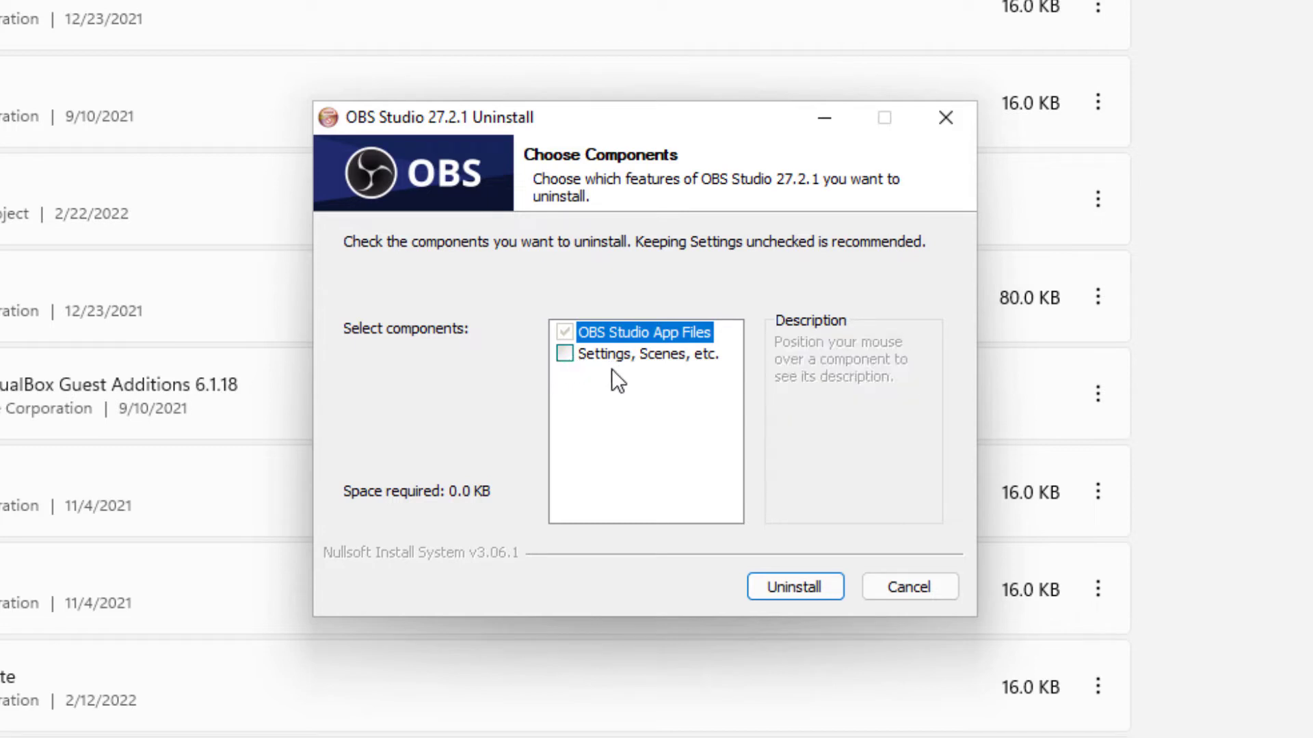
left_click(565, 354)
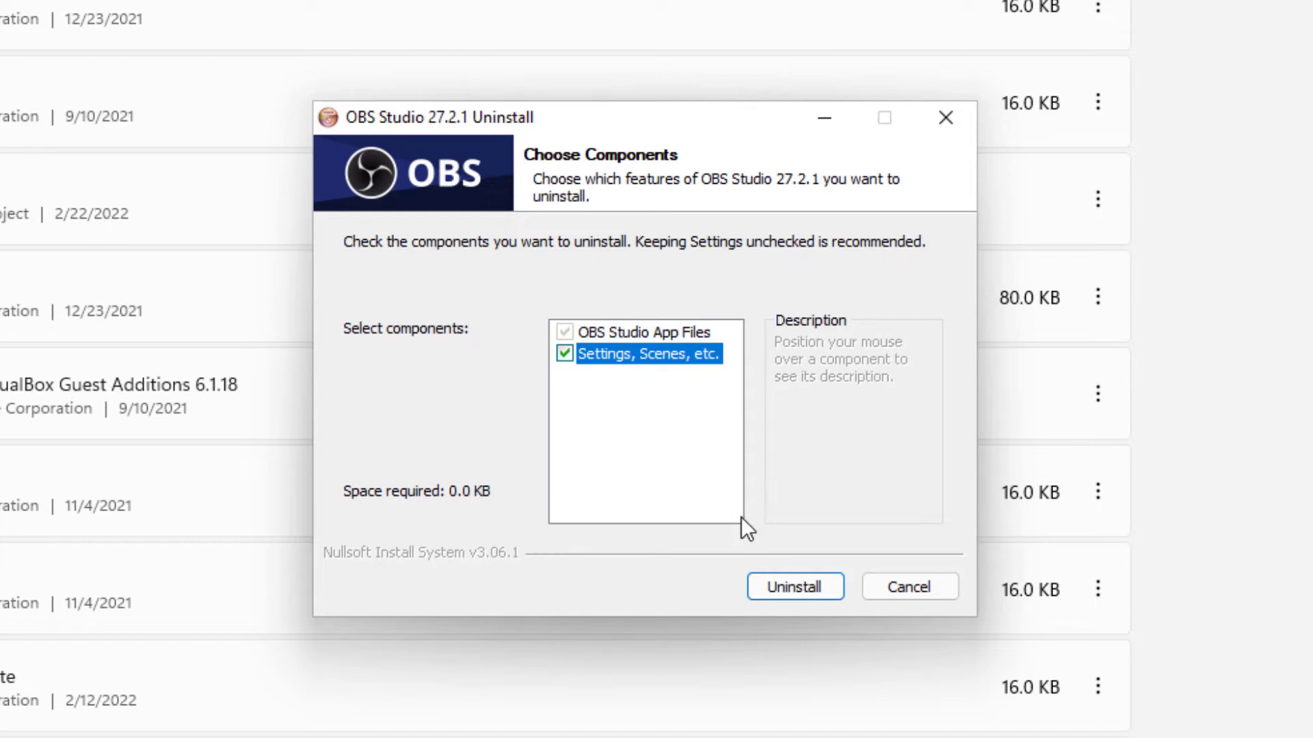
left_click(792, 586)
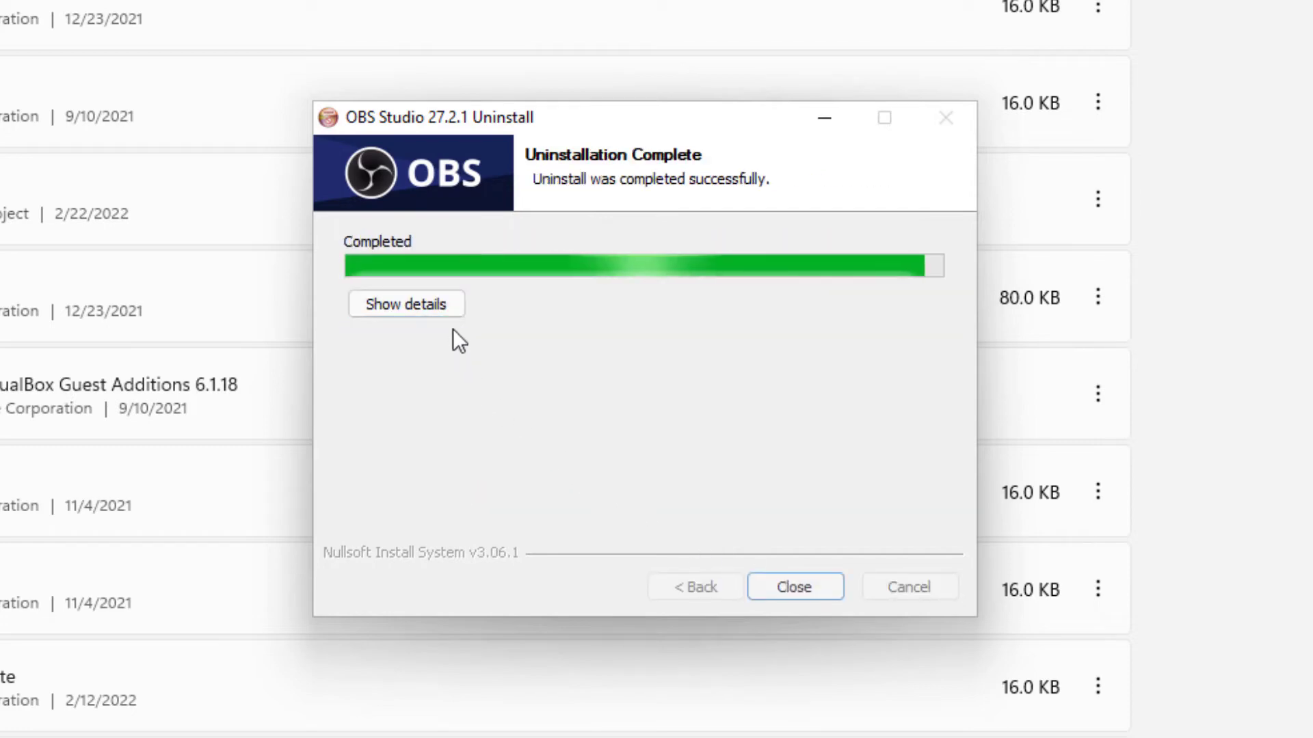
Review the removal details, then close the finished uninstaller and the Settings window
left_click(429, 310)
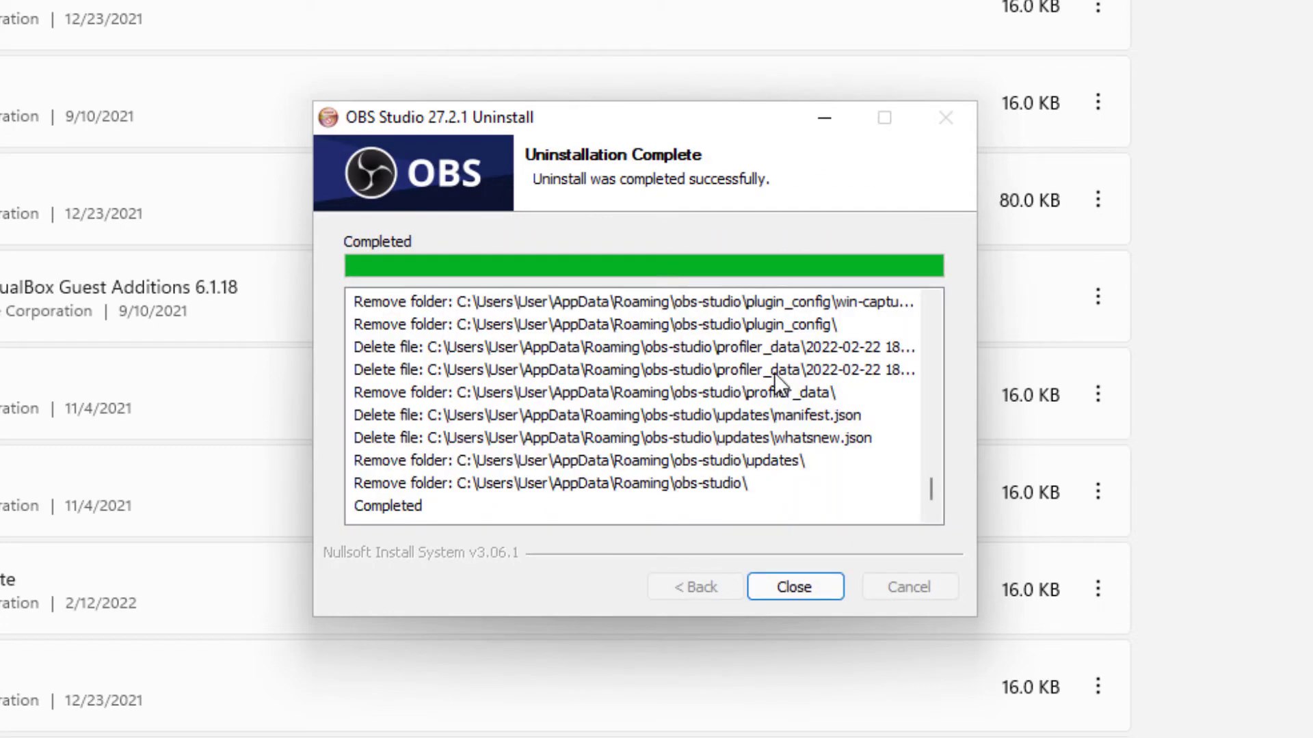
left_click_drag(929, 490, 908, 291)
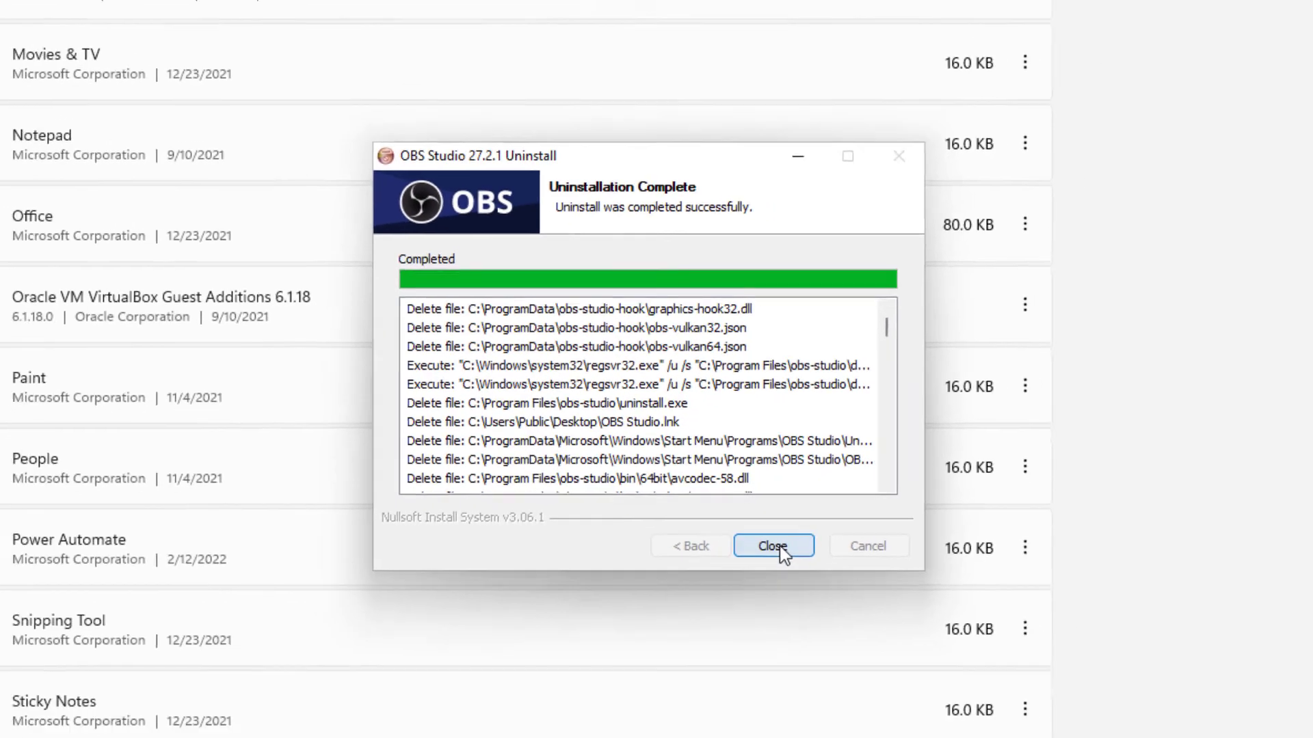
left_click(773, 546)
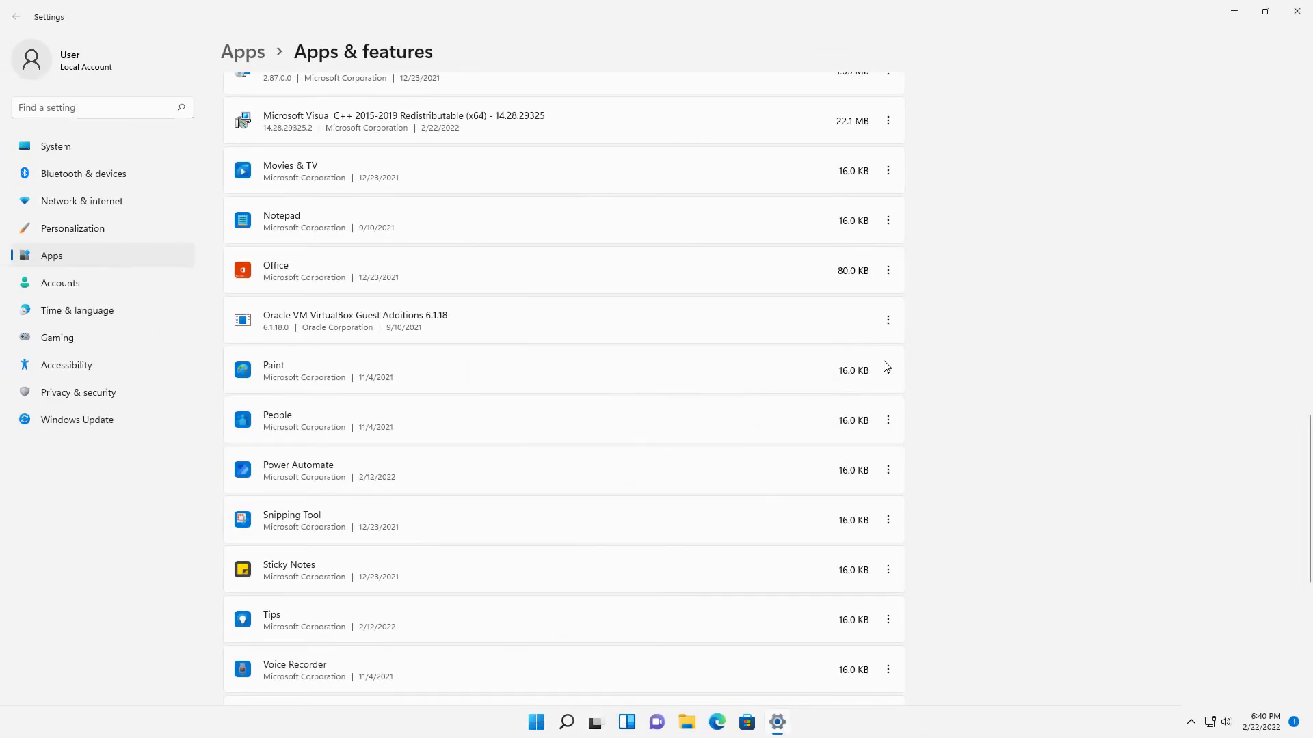
left_click(1297, 11)
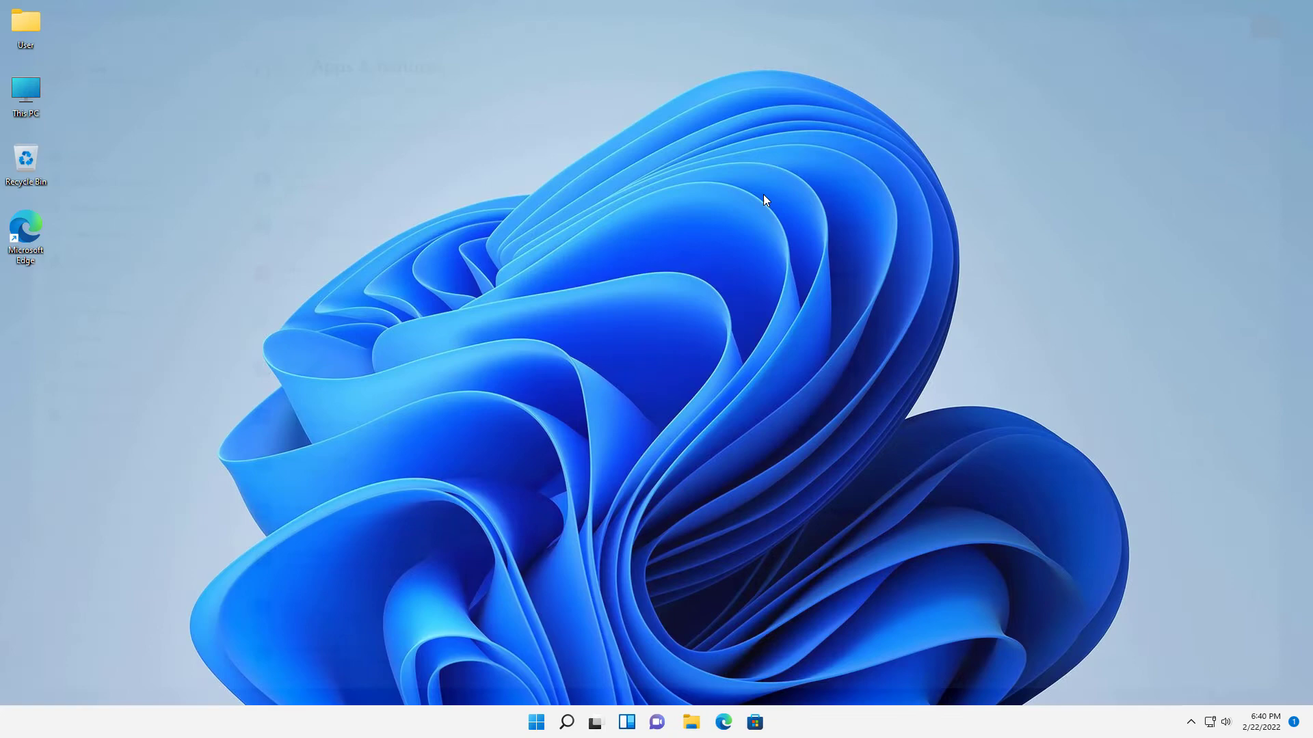
left_click_drag(44, 288, 3, 370)
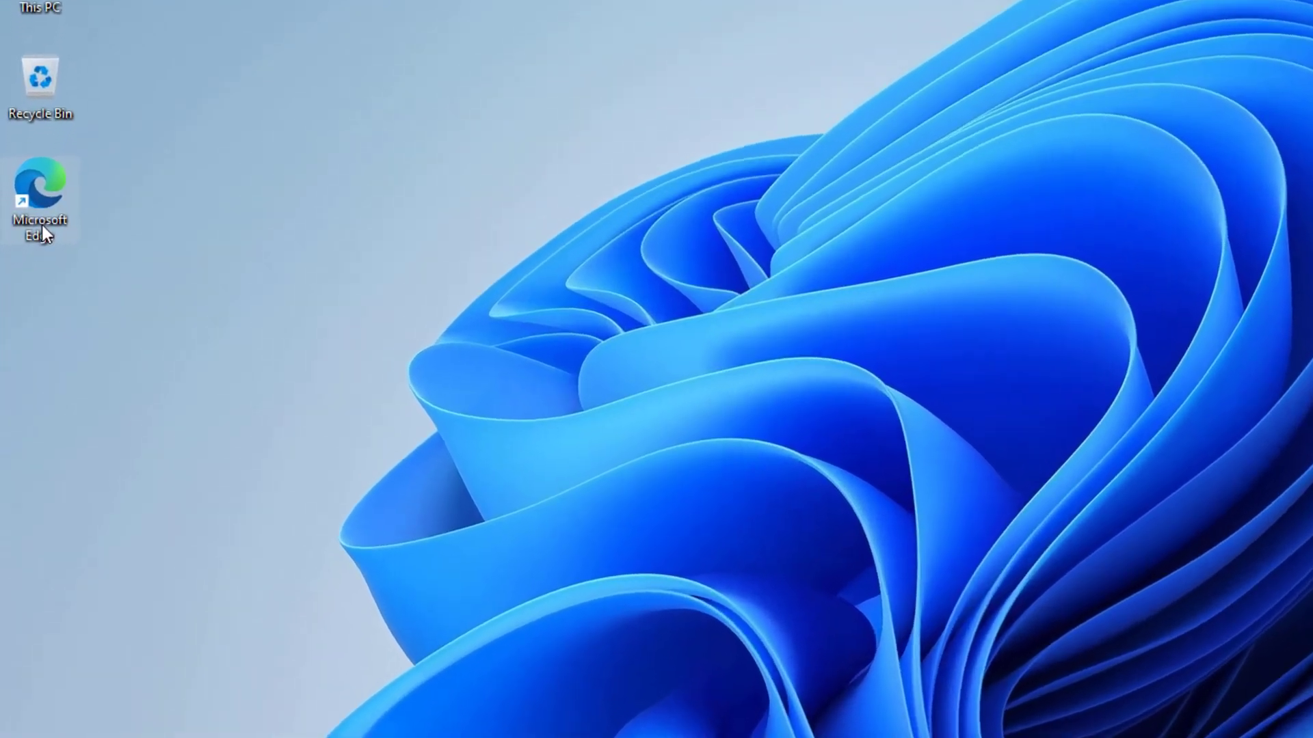
Expand the Edge desktop shortcut's actions to the full list twice, then bring up the Start menu
right_click(43, 229)
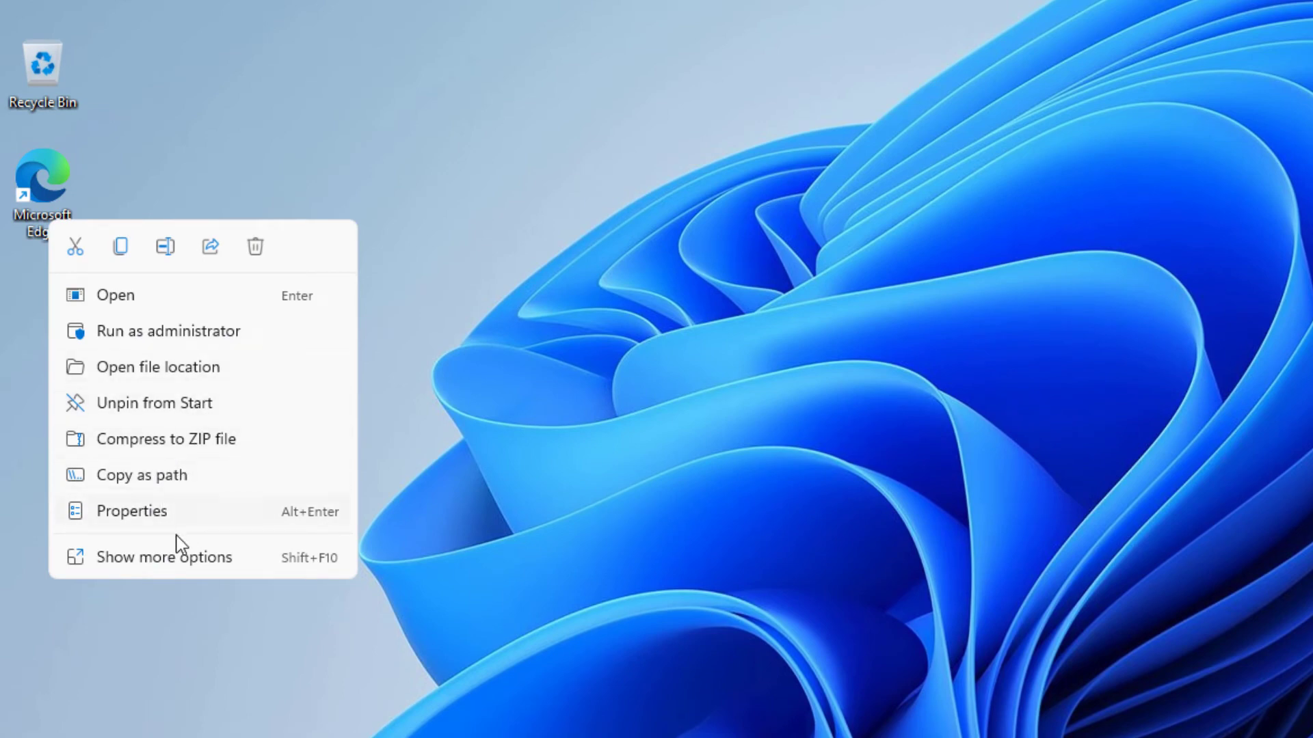
left_click(179, 558)
left_click(141, 440)
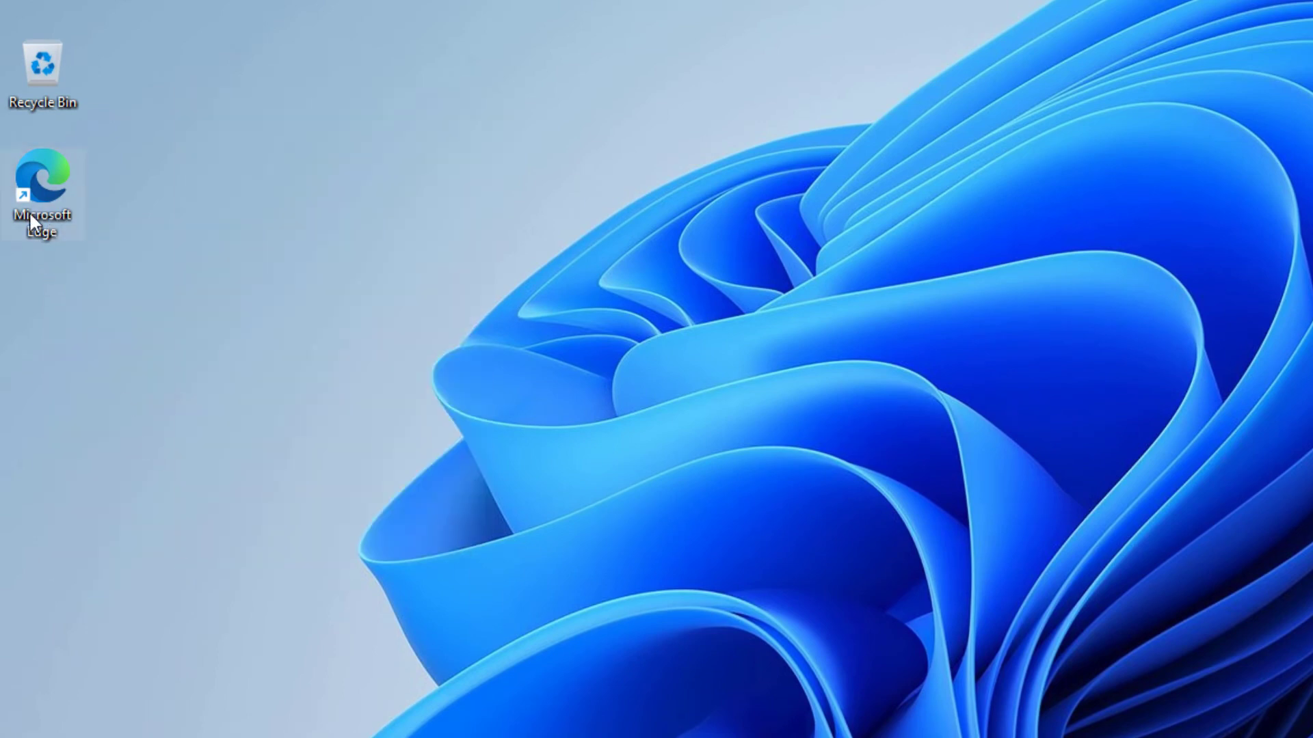
right_click(30, 211)
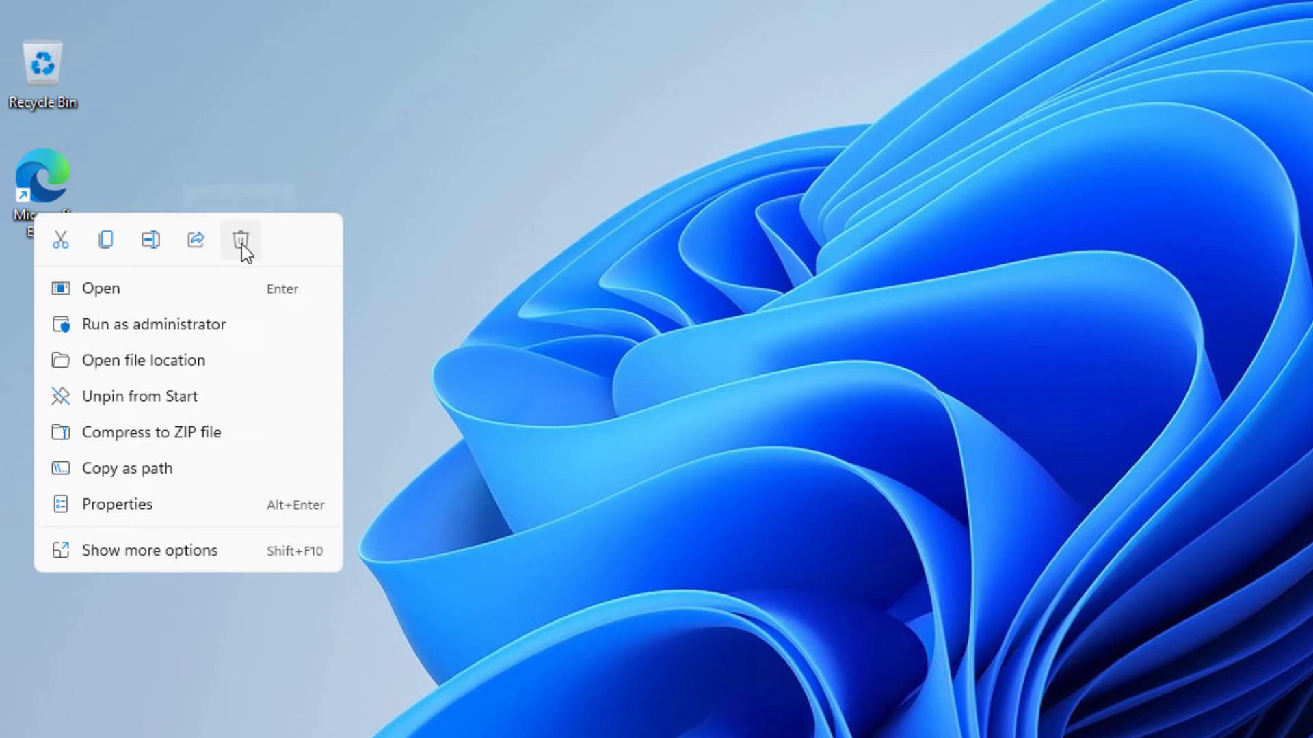
left_click(161, 555)
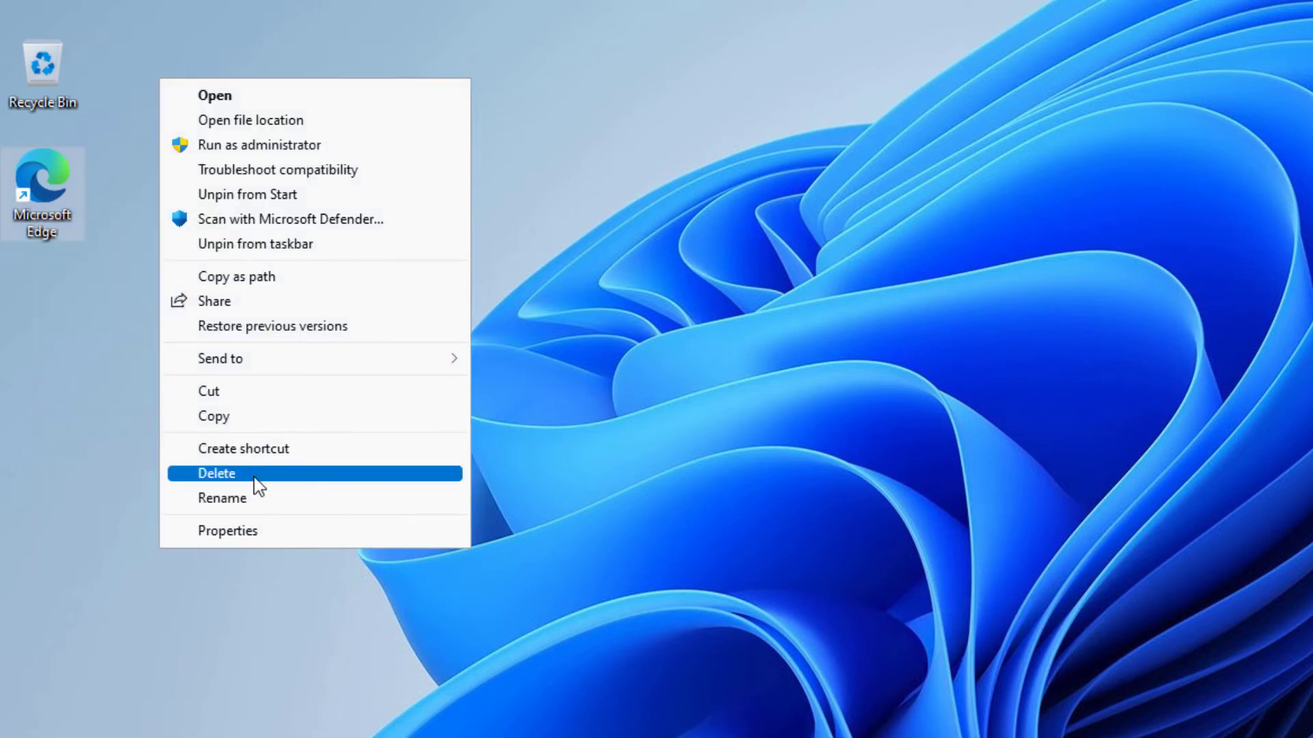
left_click(853, 563)
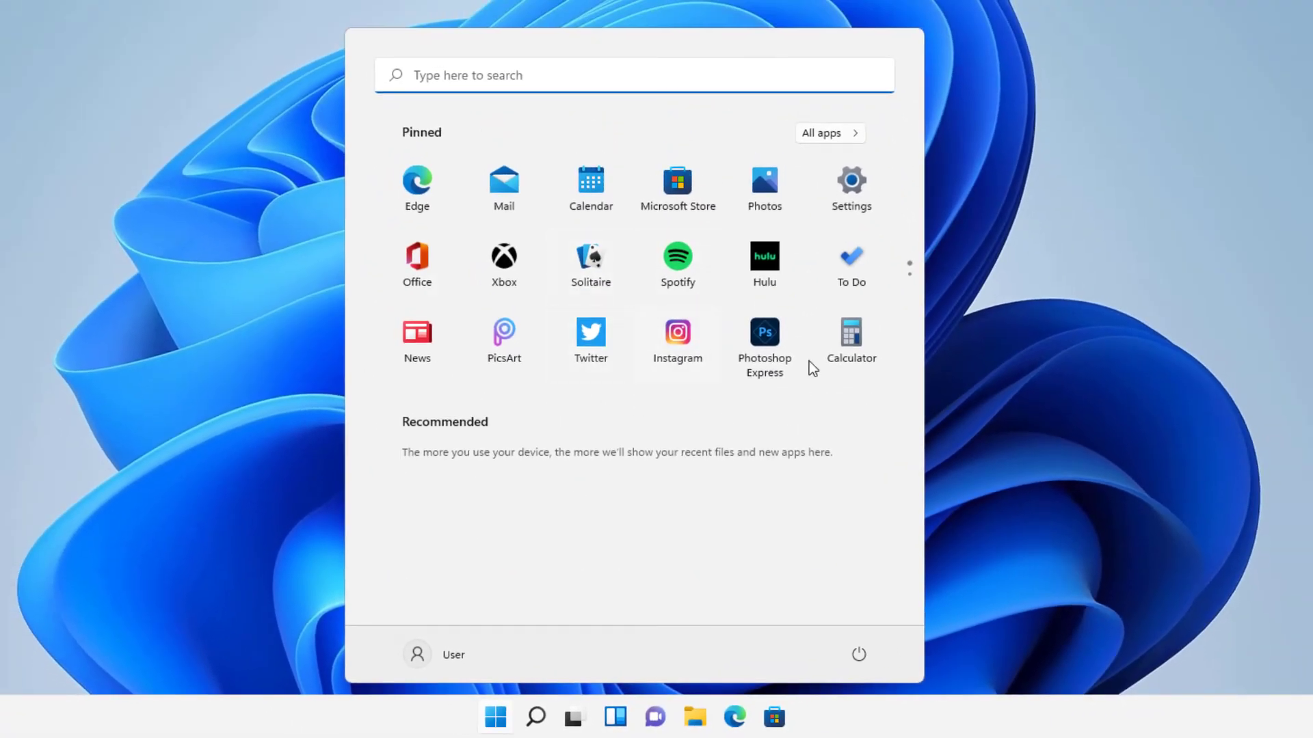
From All apps, open the Microsoft Edge shortcut's file location in File Explorer
left_click(855, 135)
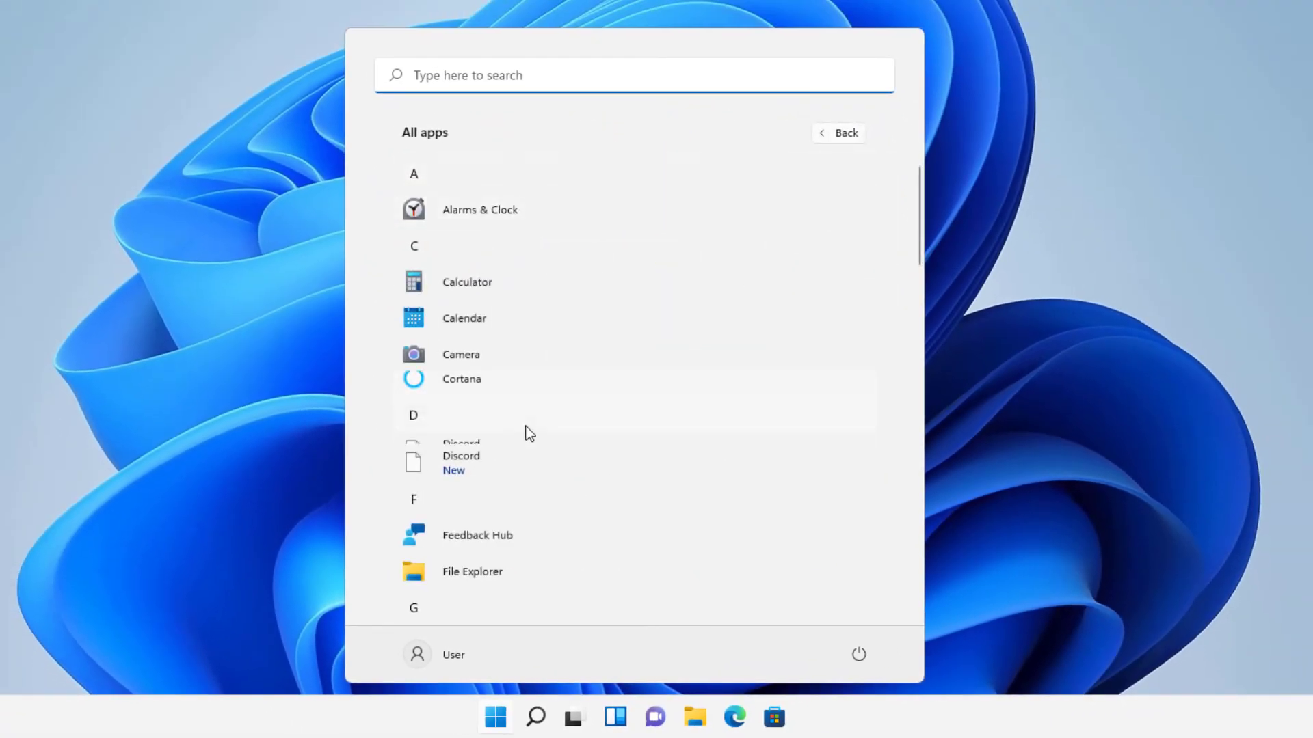
scroll(519, 431, "down", 3)
scroll(508, 424, "down", 3)
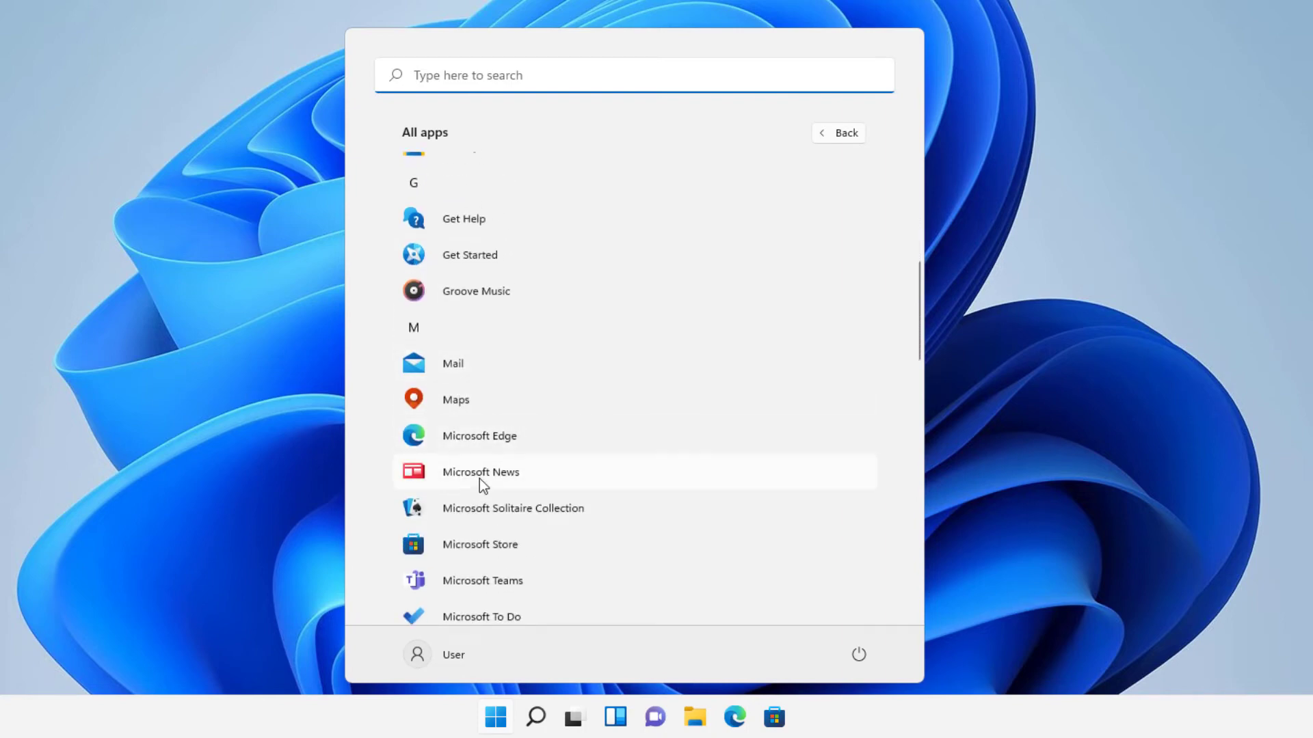
scroll(486, 410, "down", 1)
right_click(483, 363)
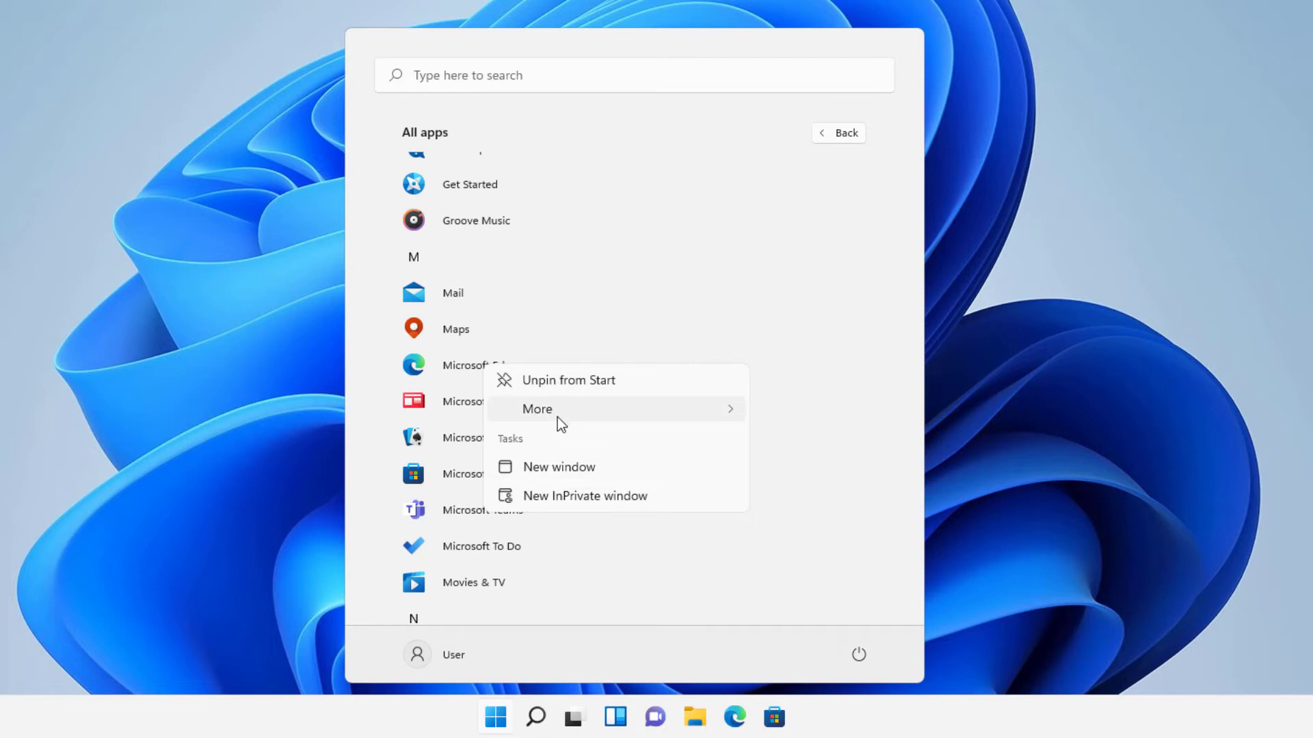
mouse_move(560, 416)
left_click(814, 468)
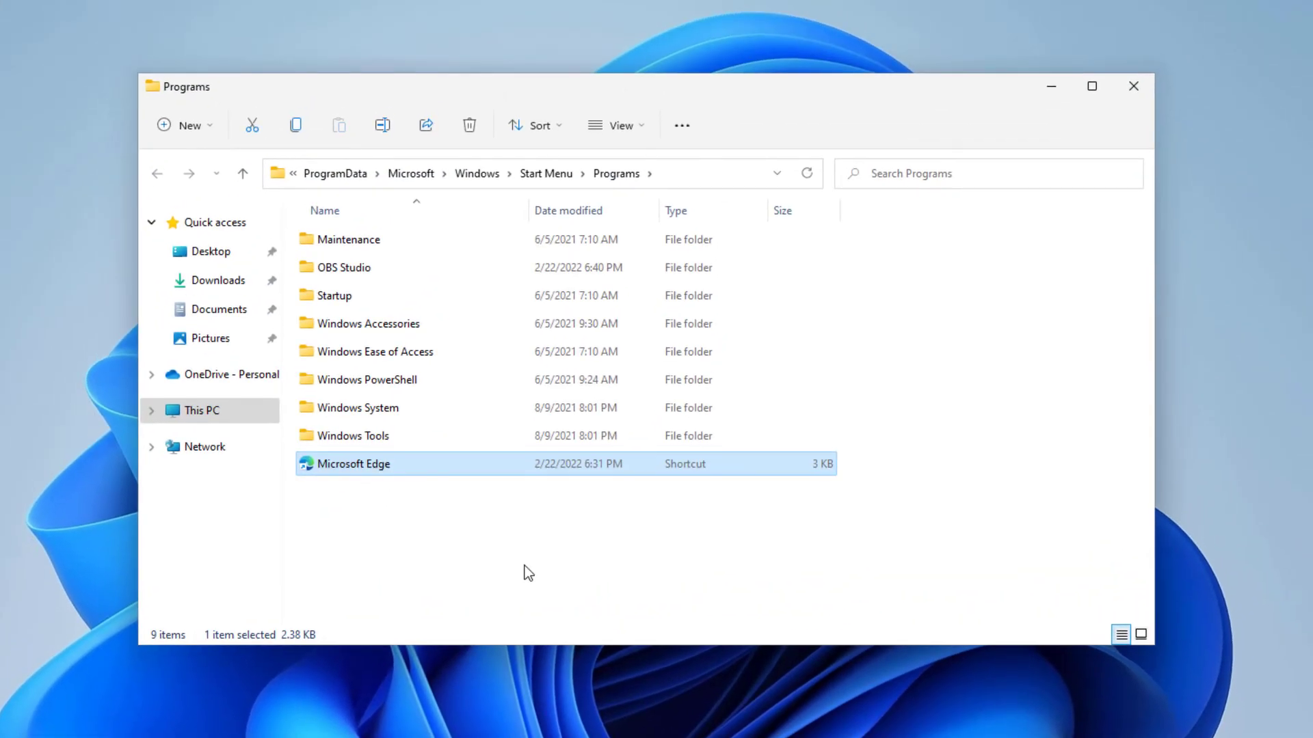
Look inside the OBS Studio folder in Programs, then return to the Programs folder
left_click(525, 566)
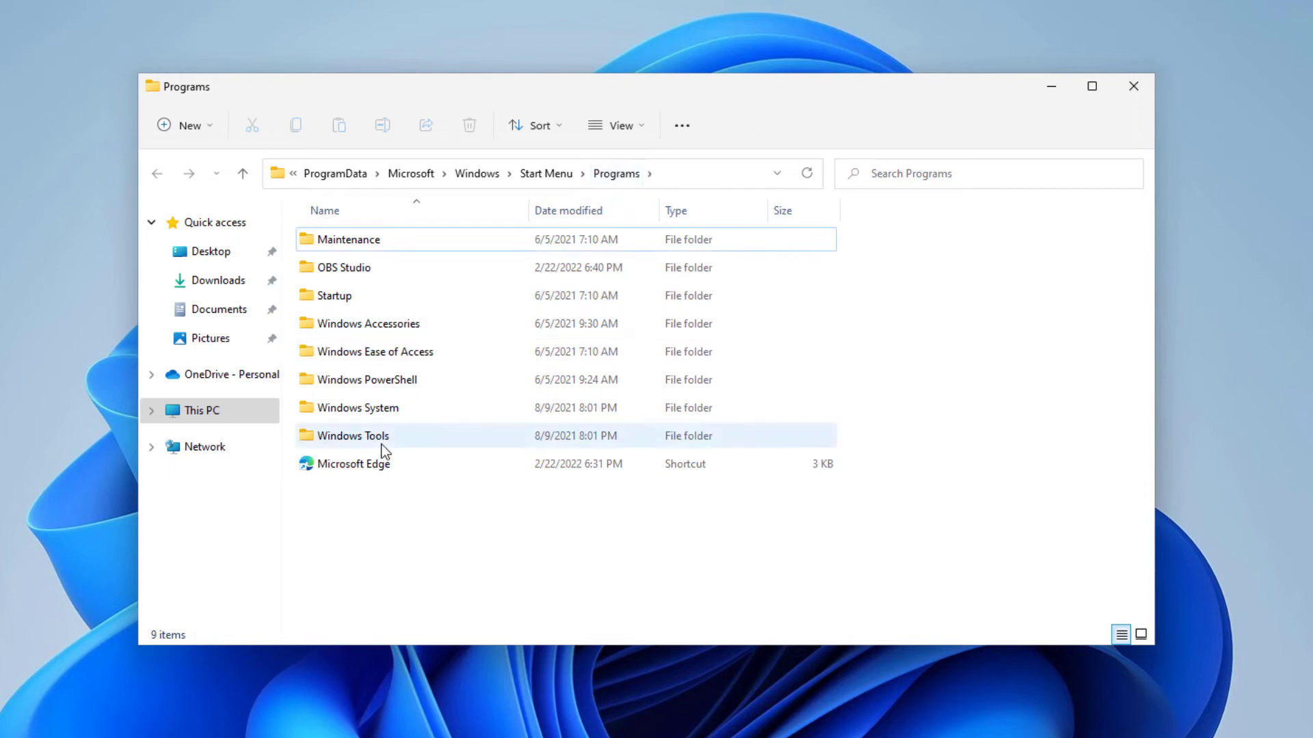
left_click(364, 270)
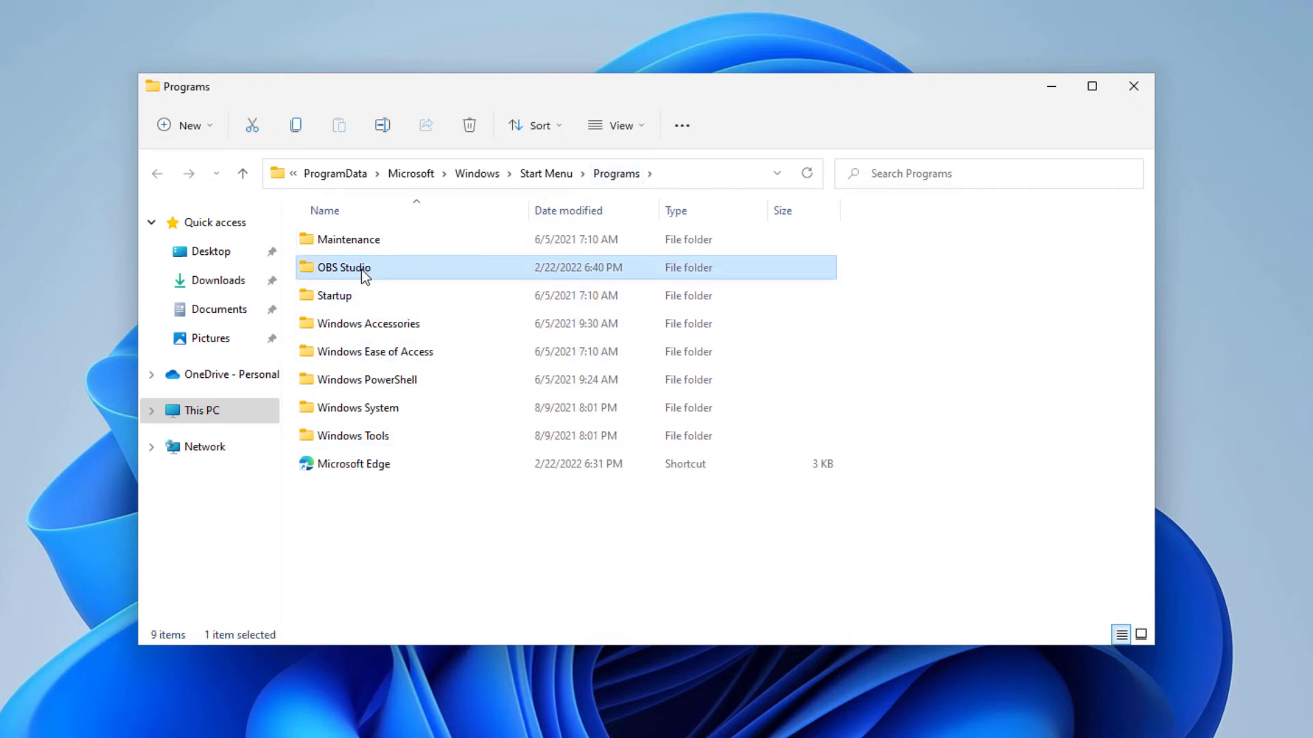
double_click(362, 272)
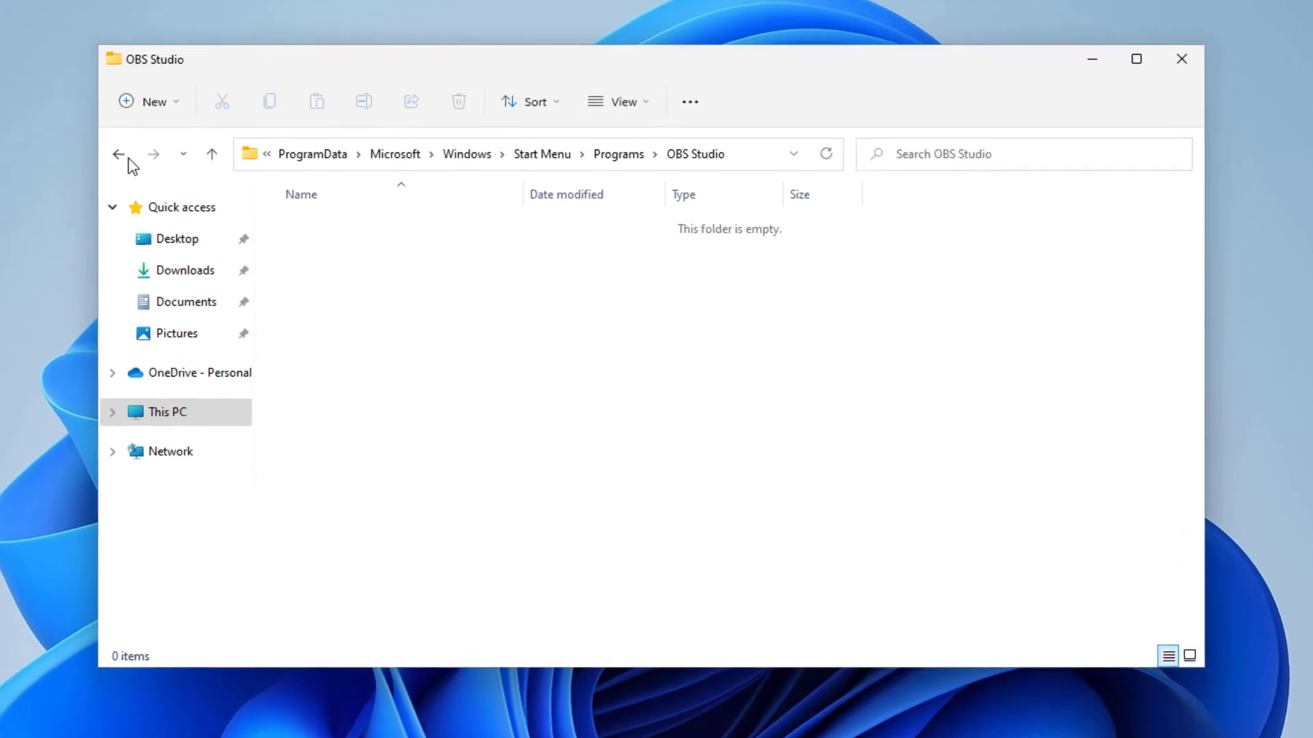
left_click(124, 156)
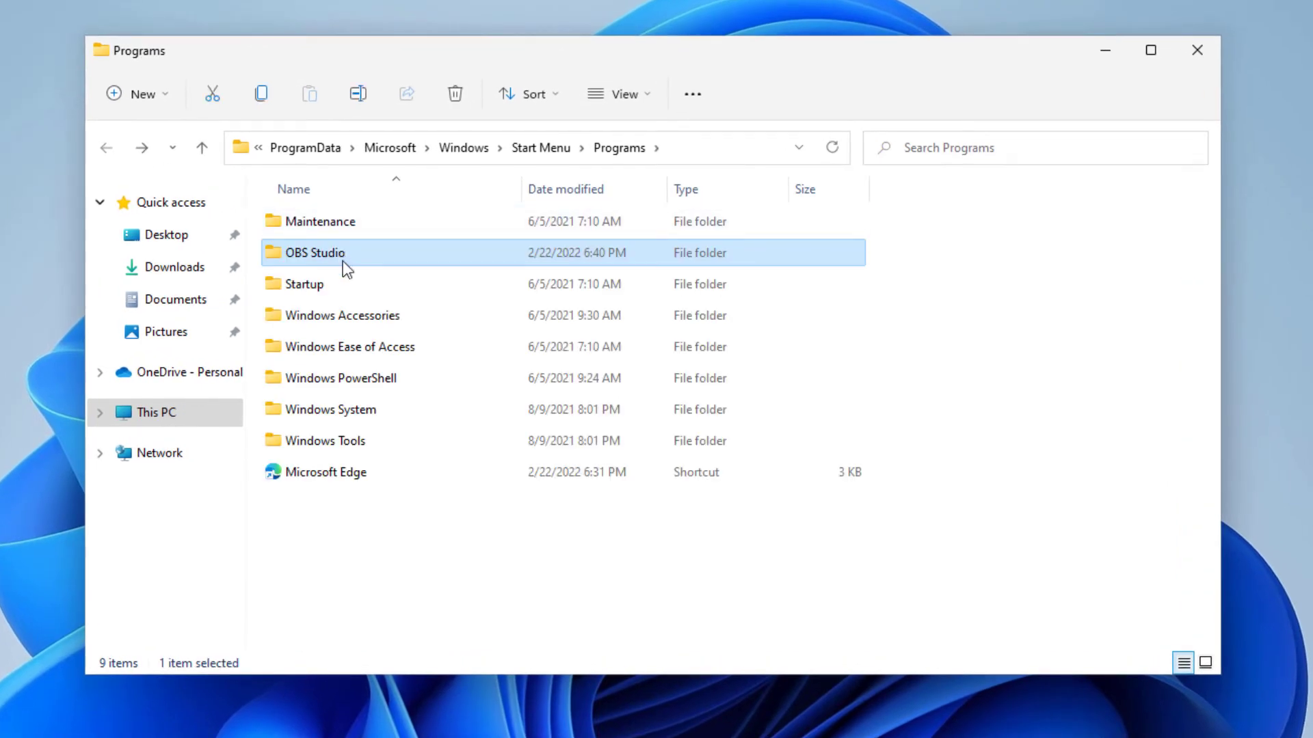
Scroll through Start's All apps list to check for OBS Studio, then dismiss it
key("super")
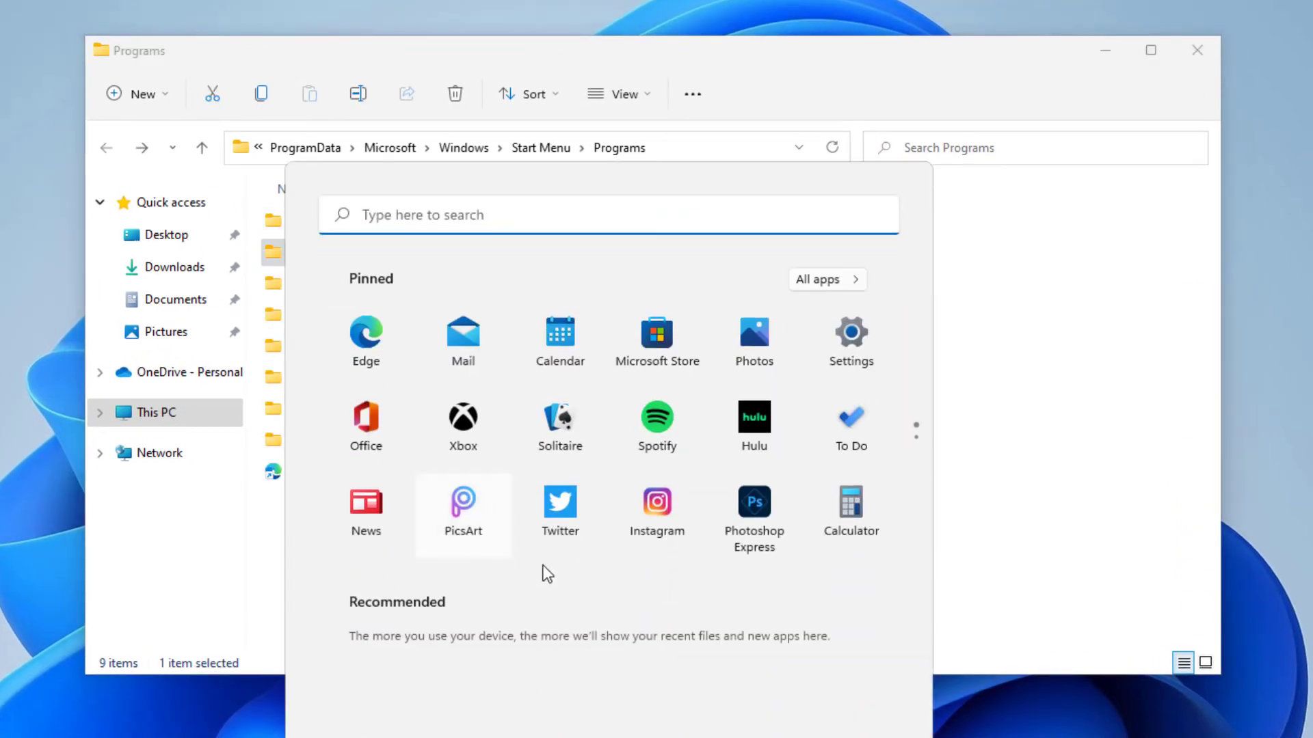
left_click(824, 248)
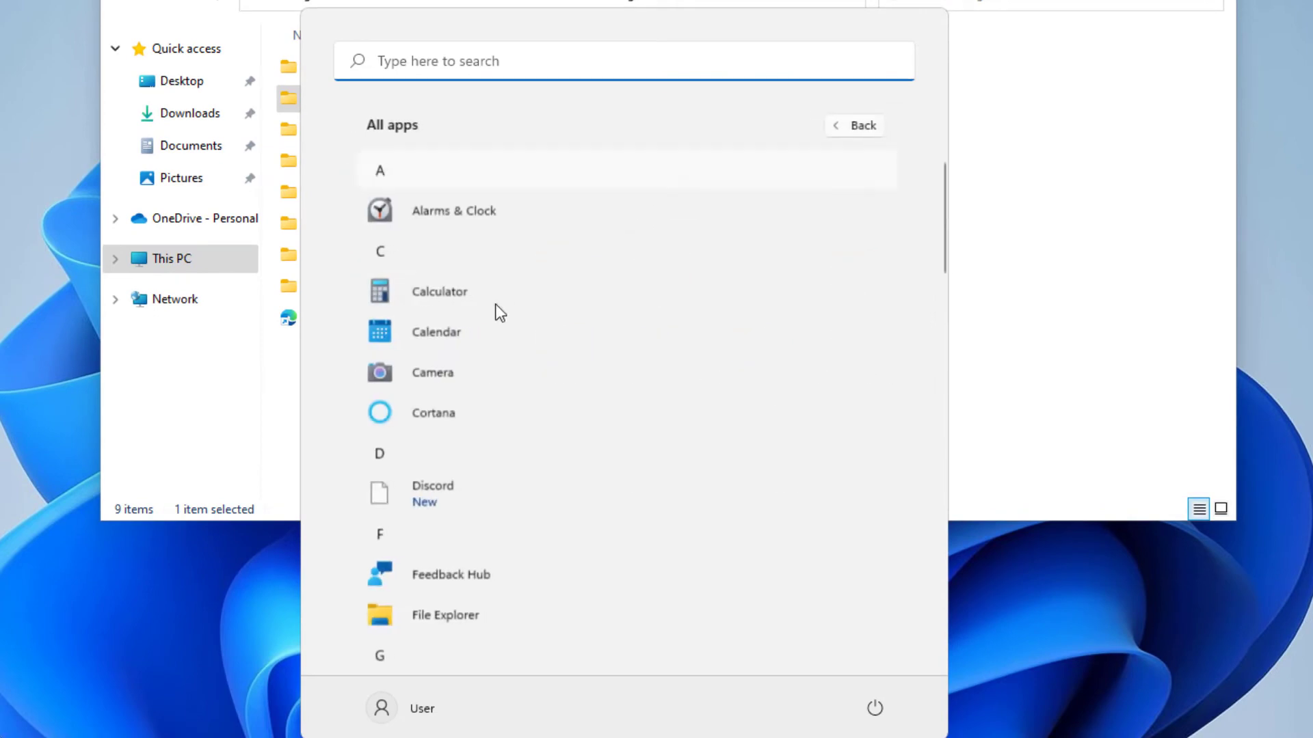
scroll(468, 482, "down", 6)
scroll(481, 362, "down", 6)
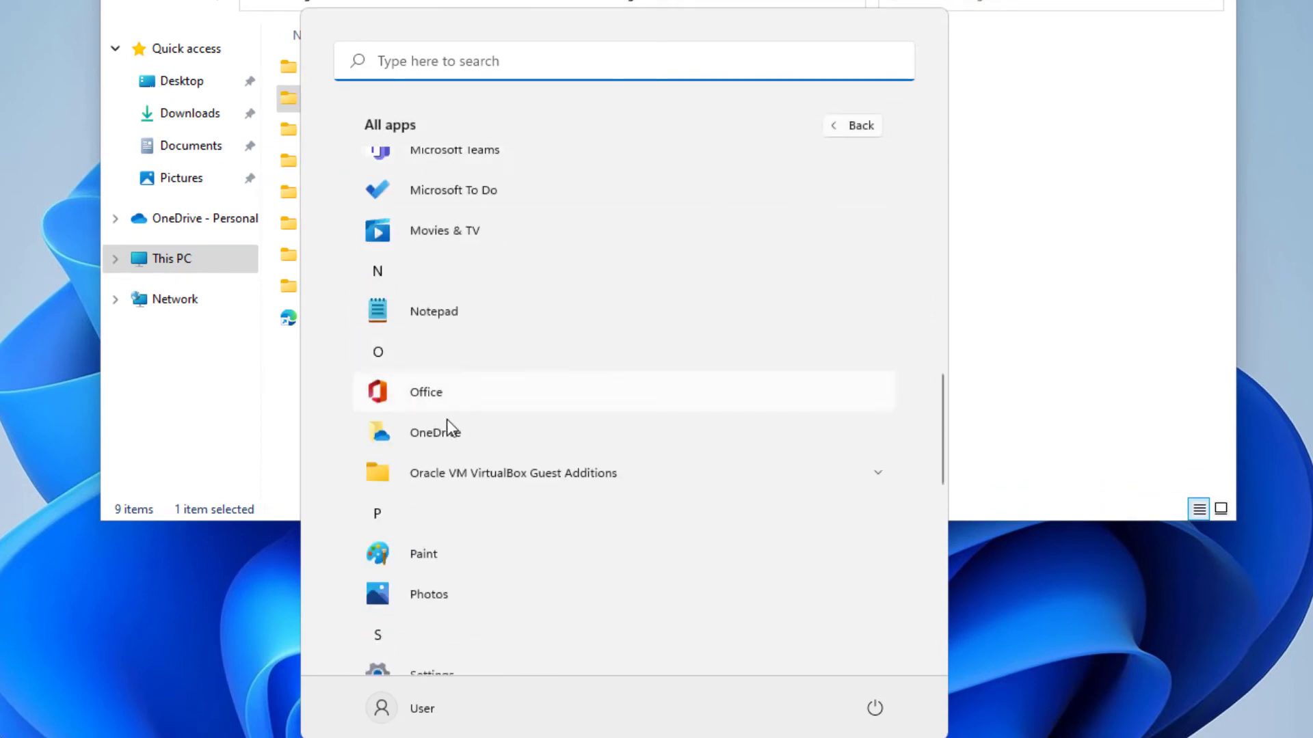
scroll(478, 430, "down", 10)
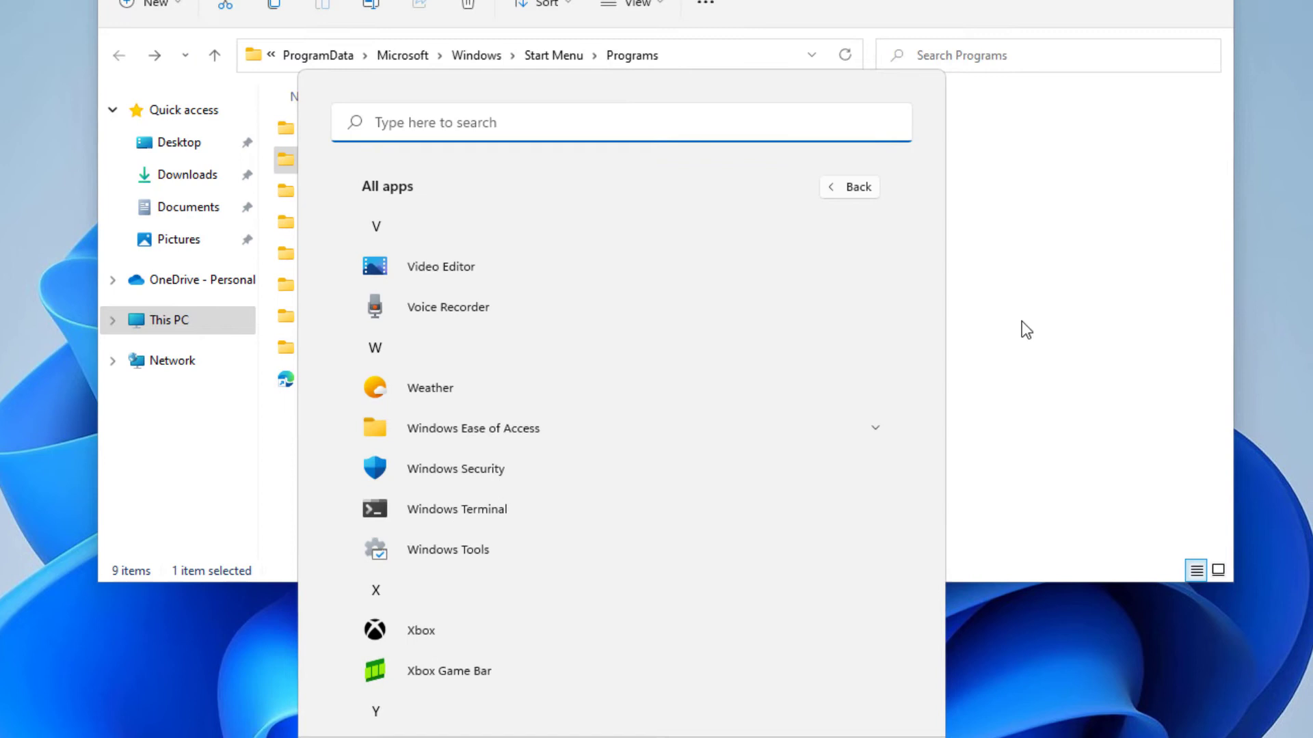
left_click(363, 167)
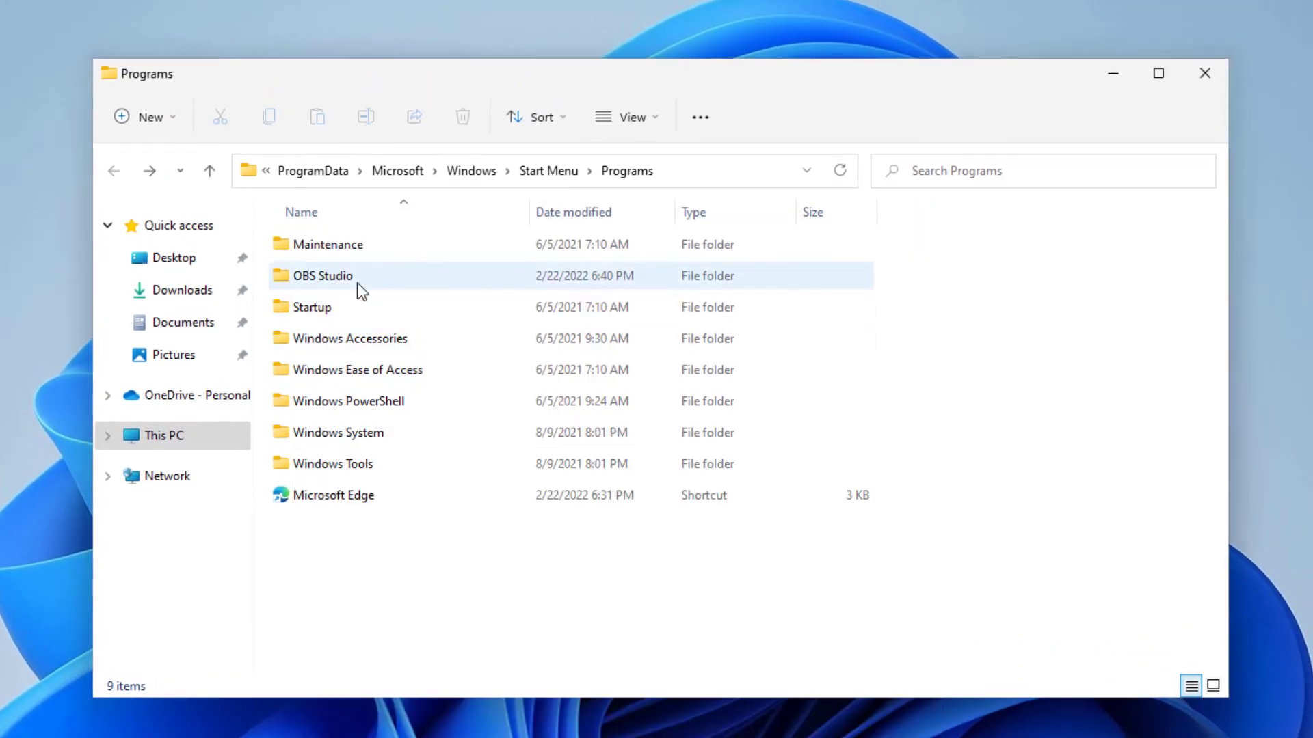
Delete the OBS Studio folder from the Programs folder
right_click(345, 284)
left_click(332, 280)
right_click(328, 278)
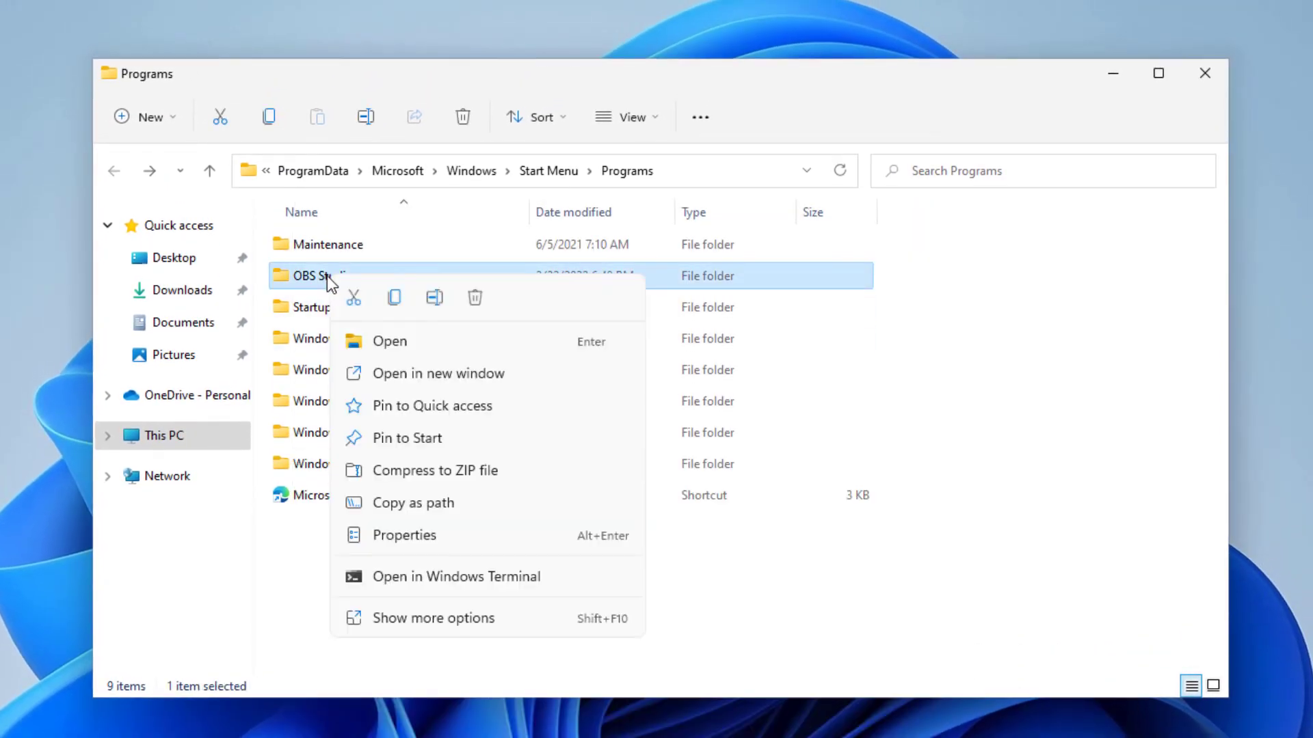
left_click(475, 299)
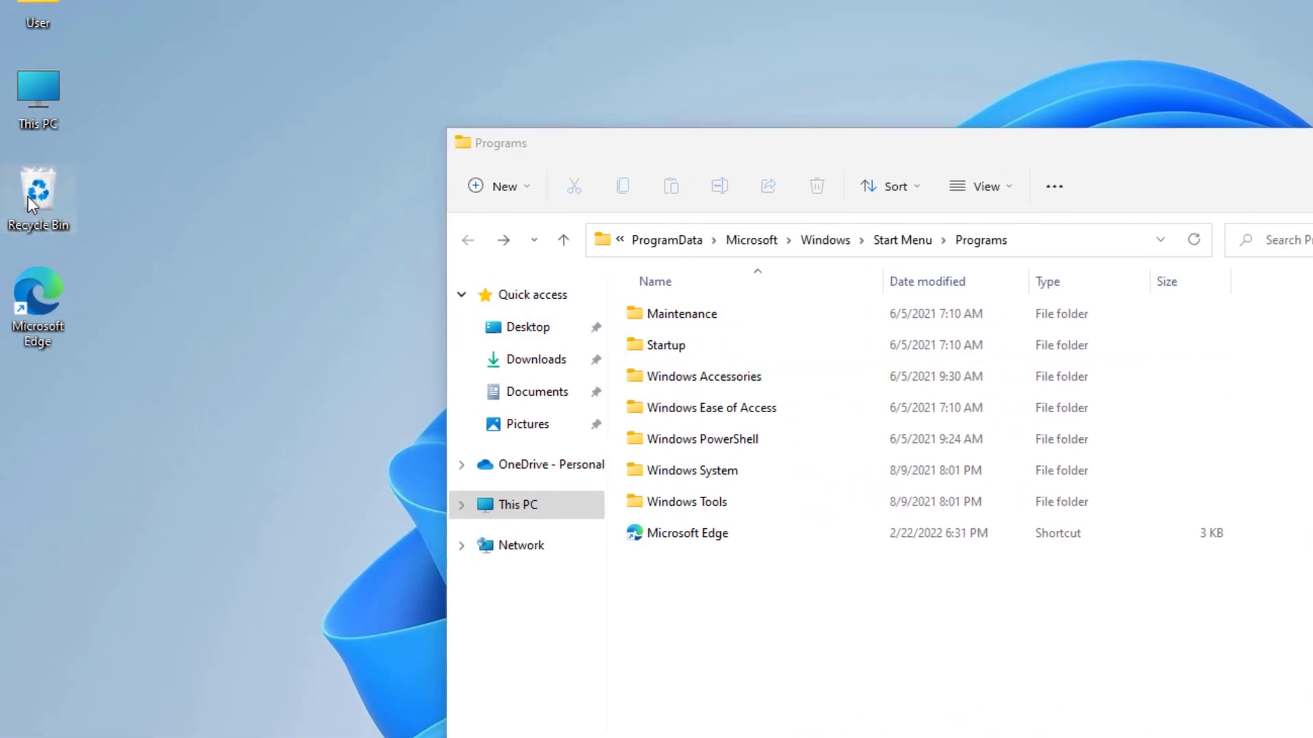
Permanently delete the OBS Studio folder from the Recycle Bin and close both Explorer windows
double_click(28, 196)
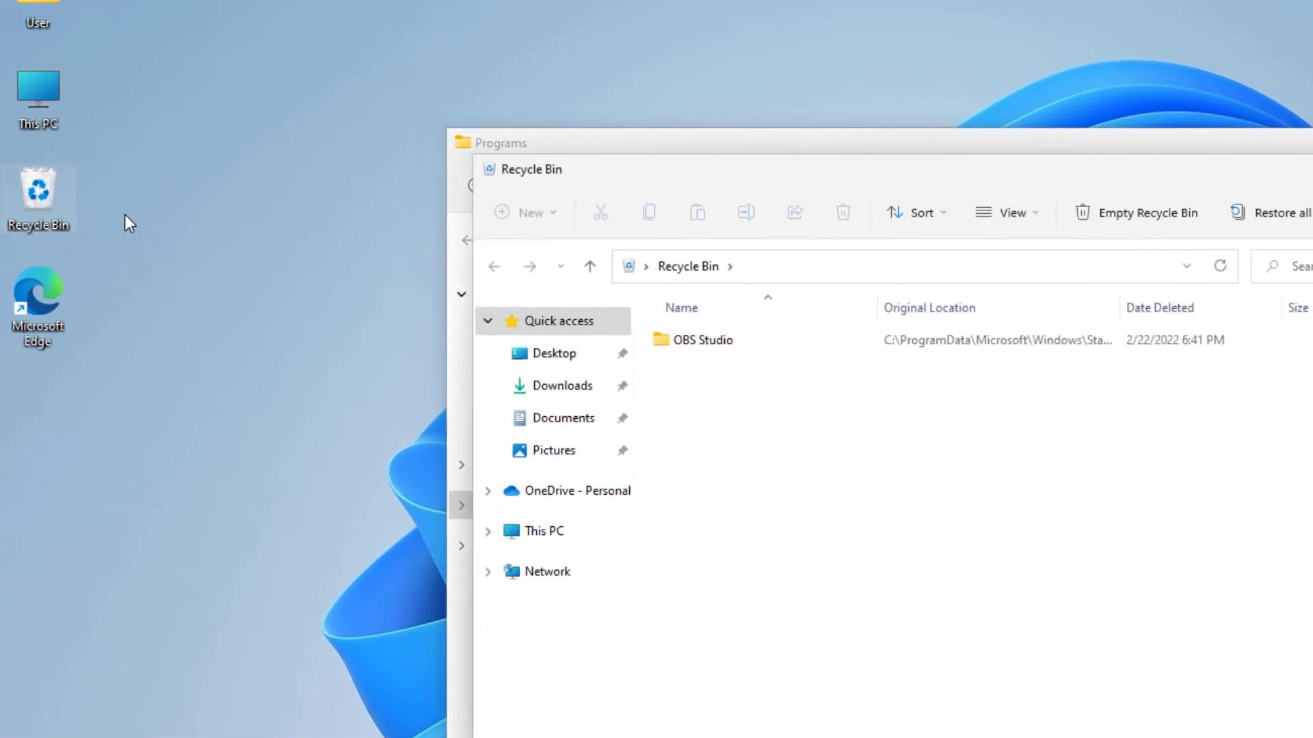
right_click(768, 352)
left_click(800, 415)
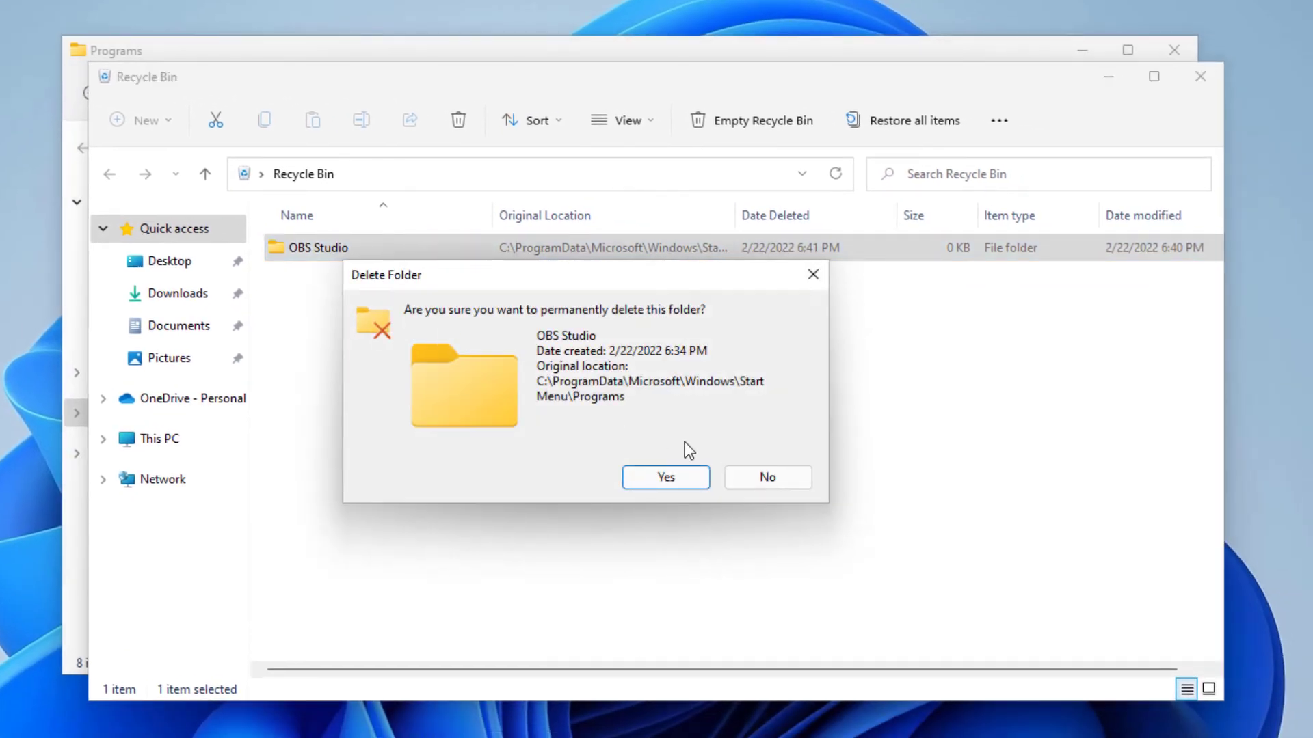
left_click(675, 484)
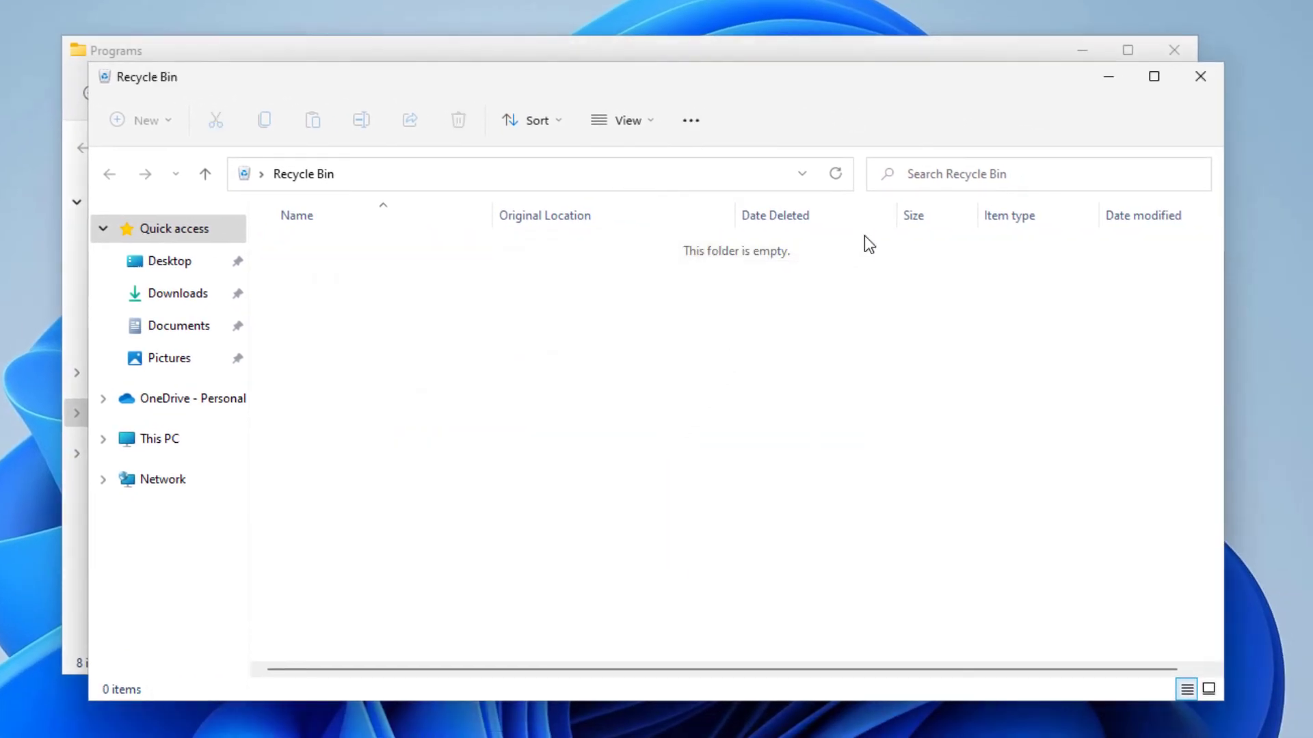
left_click(1200, 76)
left_click(1174, 50)
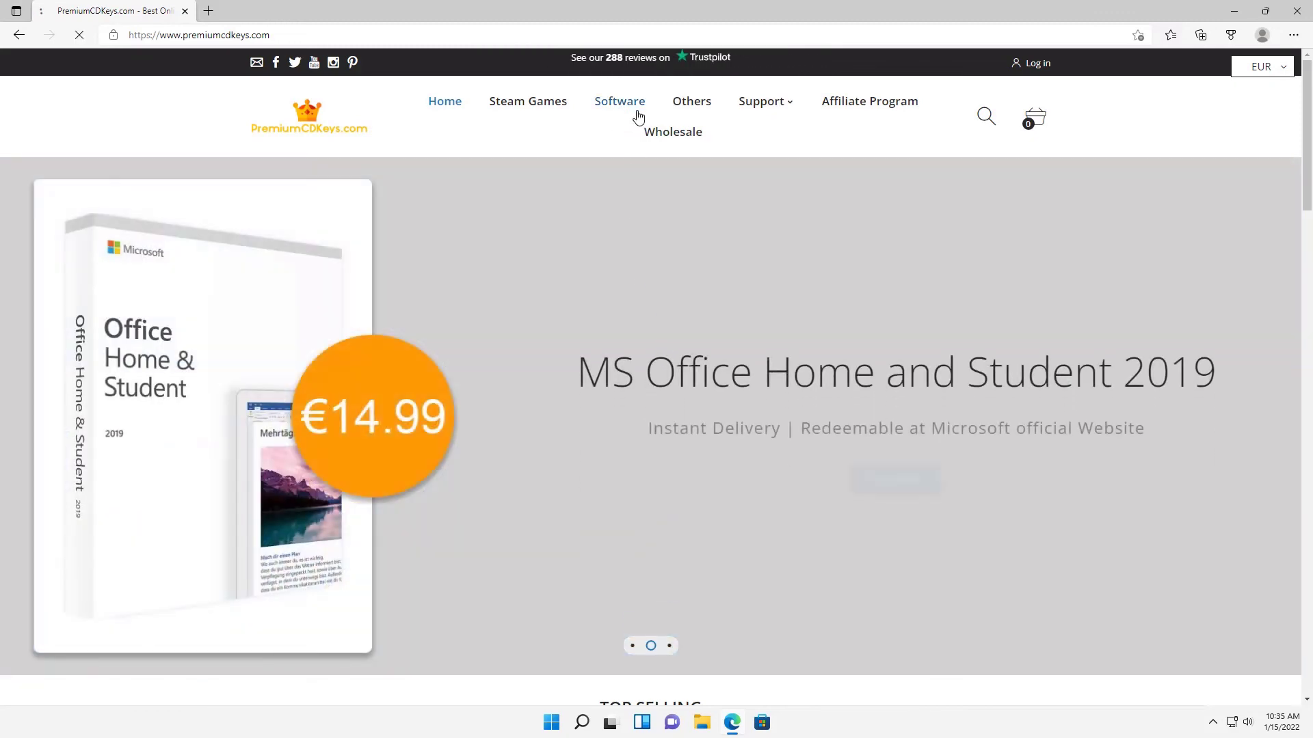
Browse the Software category and open the Windows 10 Pro Product Key page
left_click(633, 113)
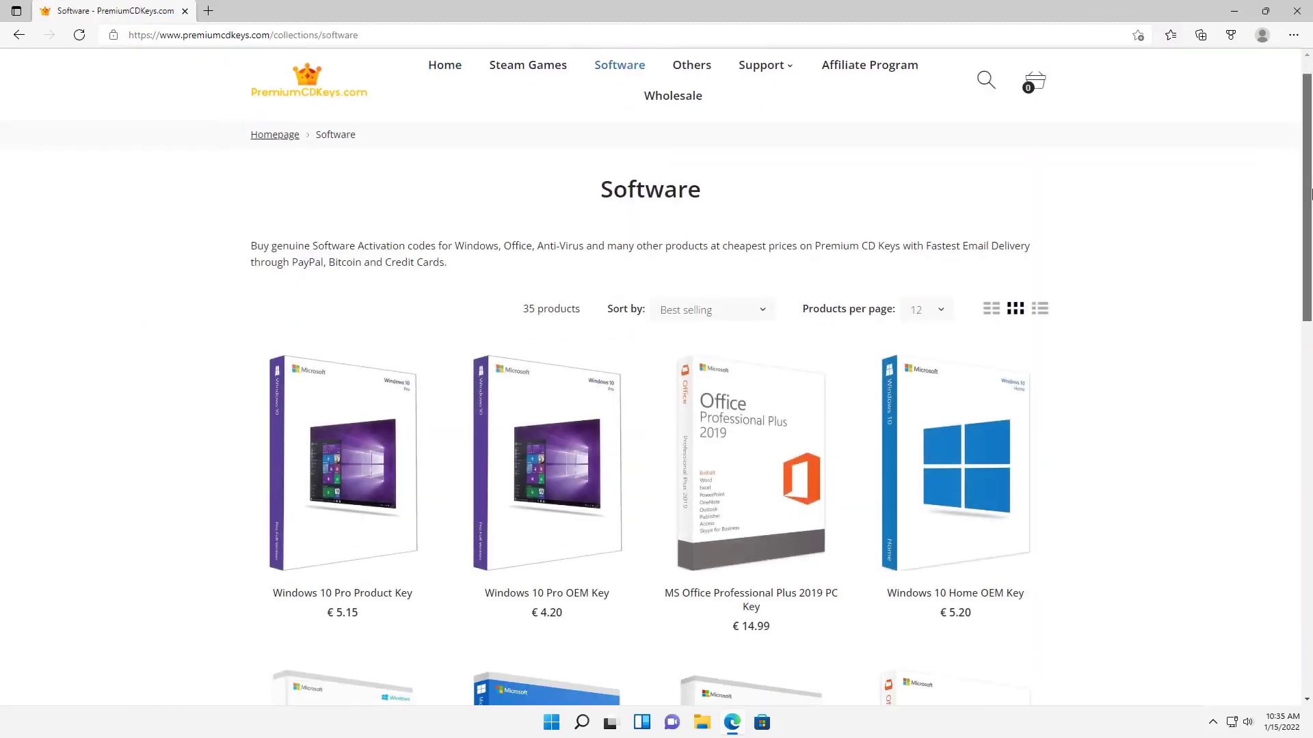
left_click_drag(1306, 160, 1286, 260)
scroll(1287, 260, "down", 2)
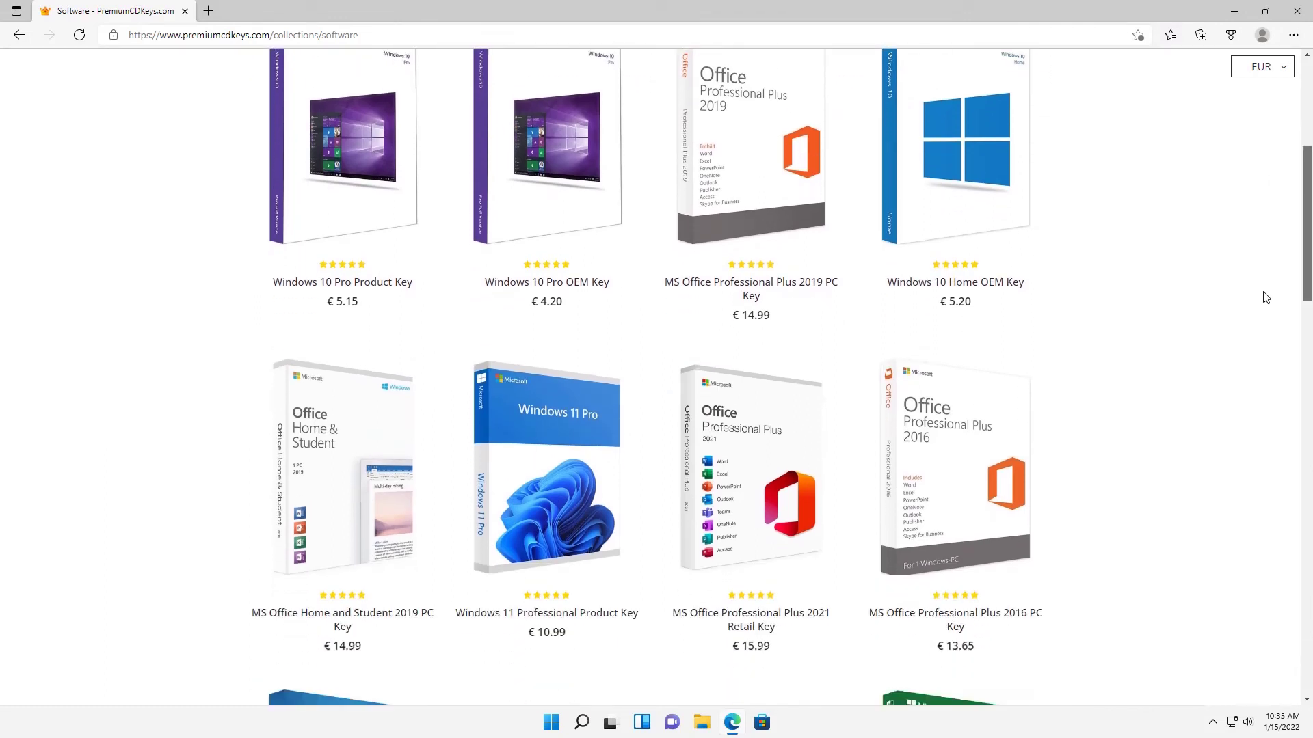
scroll(1266, 299, "down", 7)
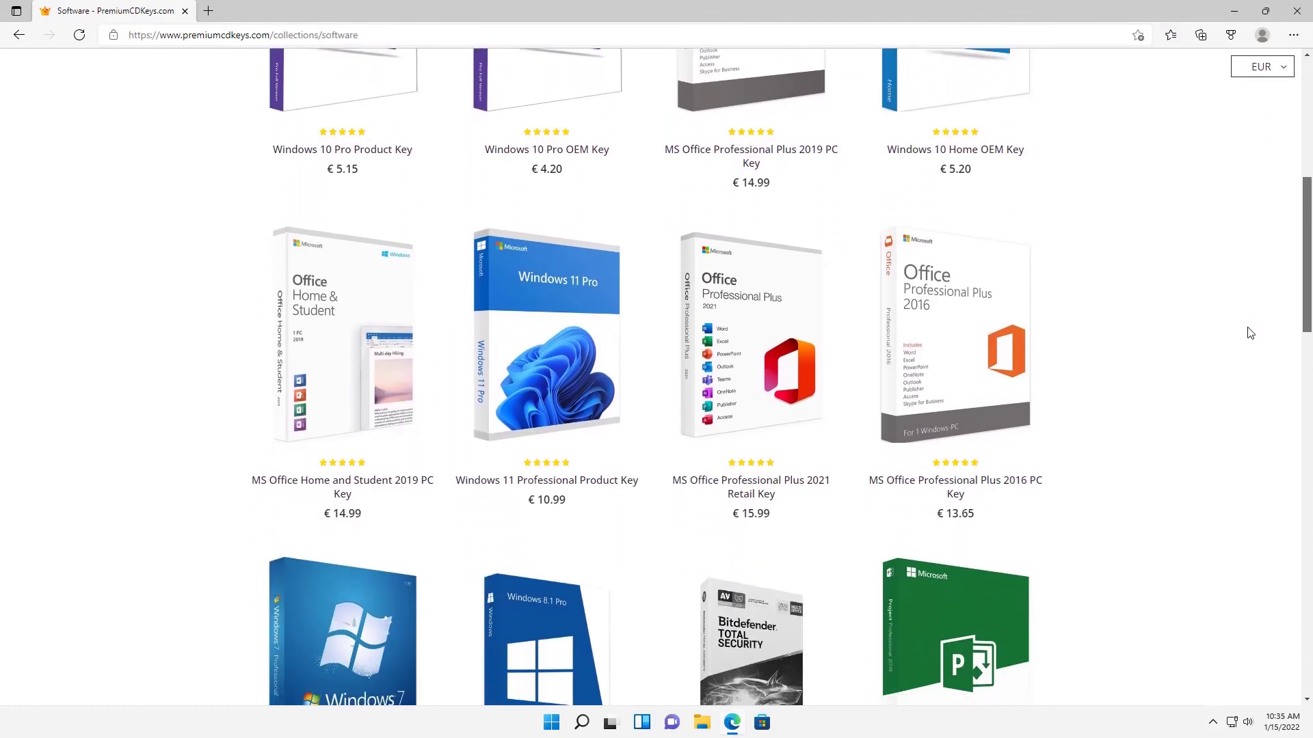
scroll(1277, 413, "up", 12)
scroll(1280, 551, "down", 20)
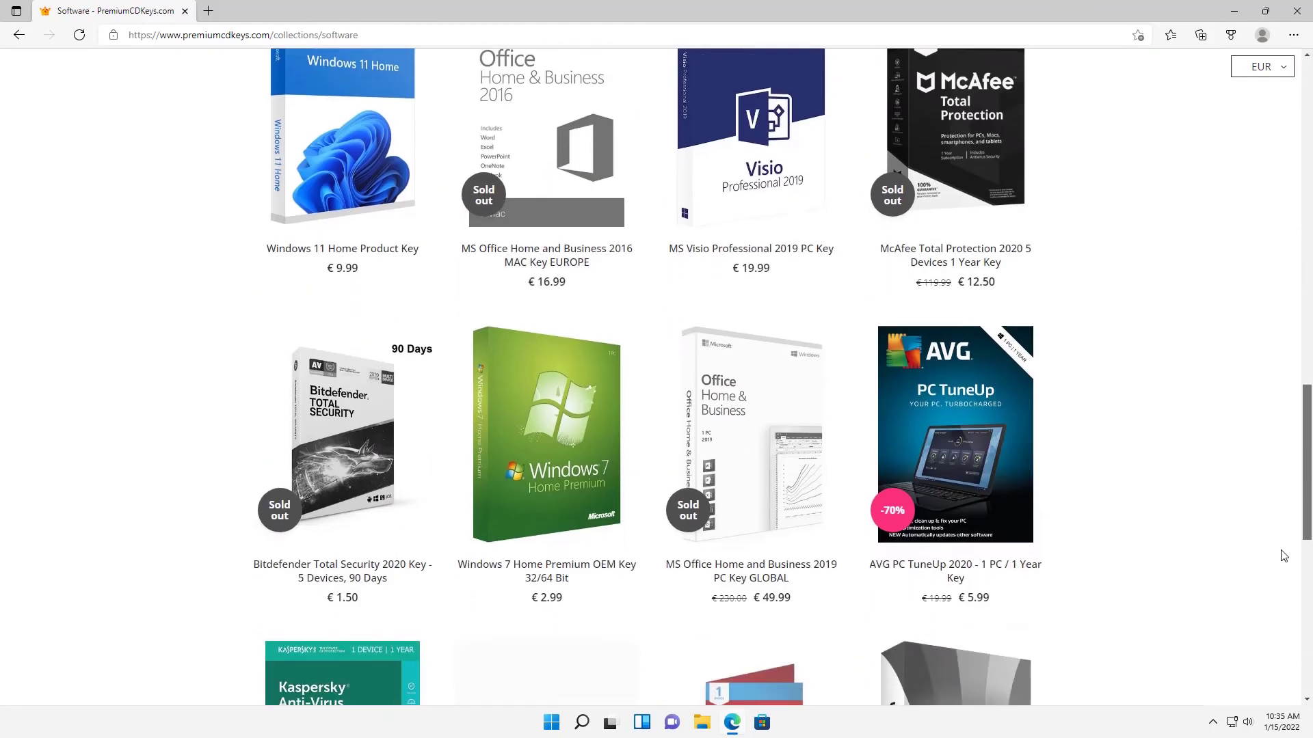
scroll(1272, 404, "up", 16)
scroll(1272, 297, "up", 4)
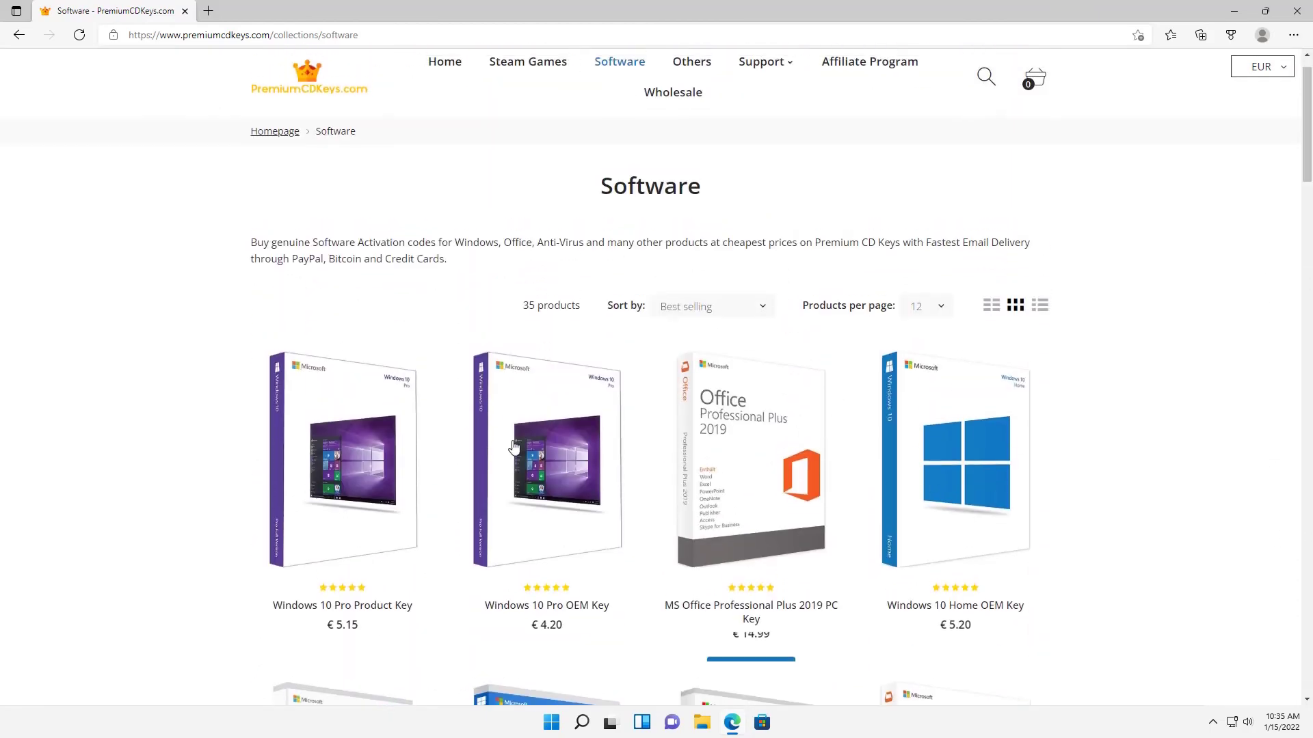
left_click(361, 454)
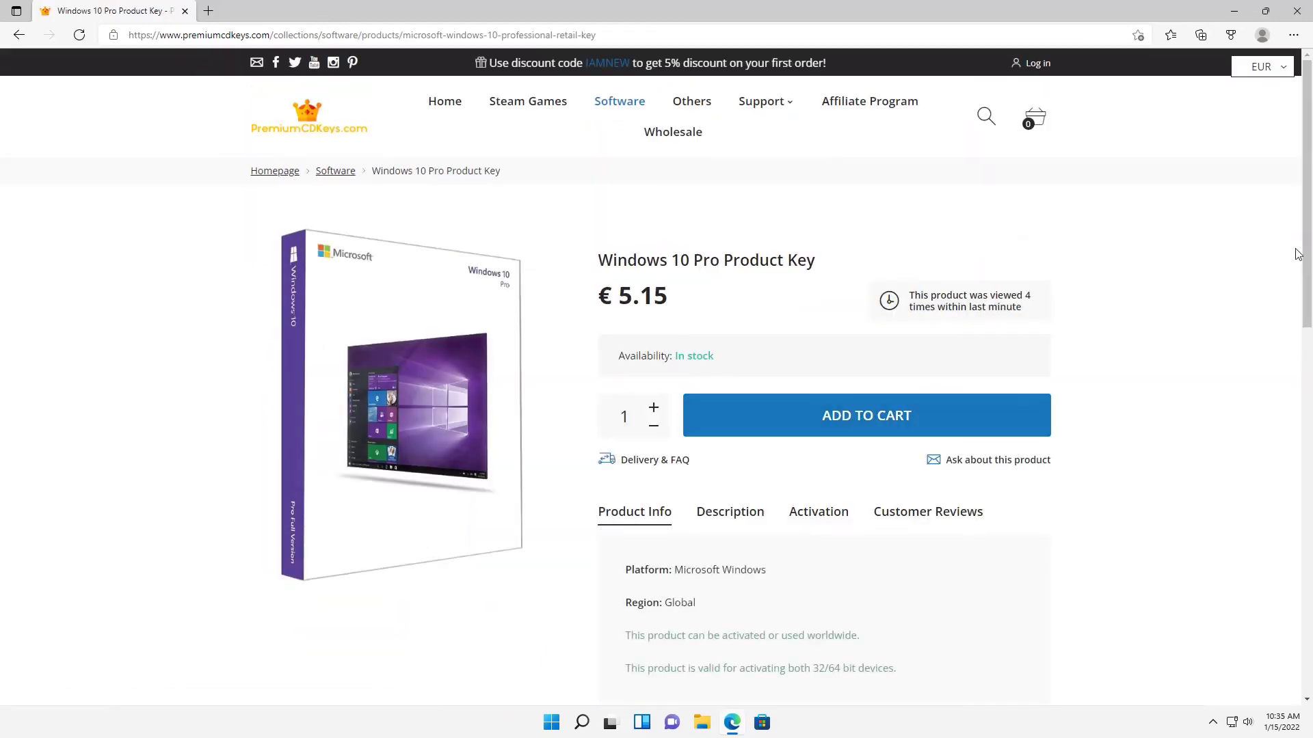
Read the product's activation instructions, then add the €5.15 key to the cart
left_click(836, 506)
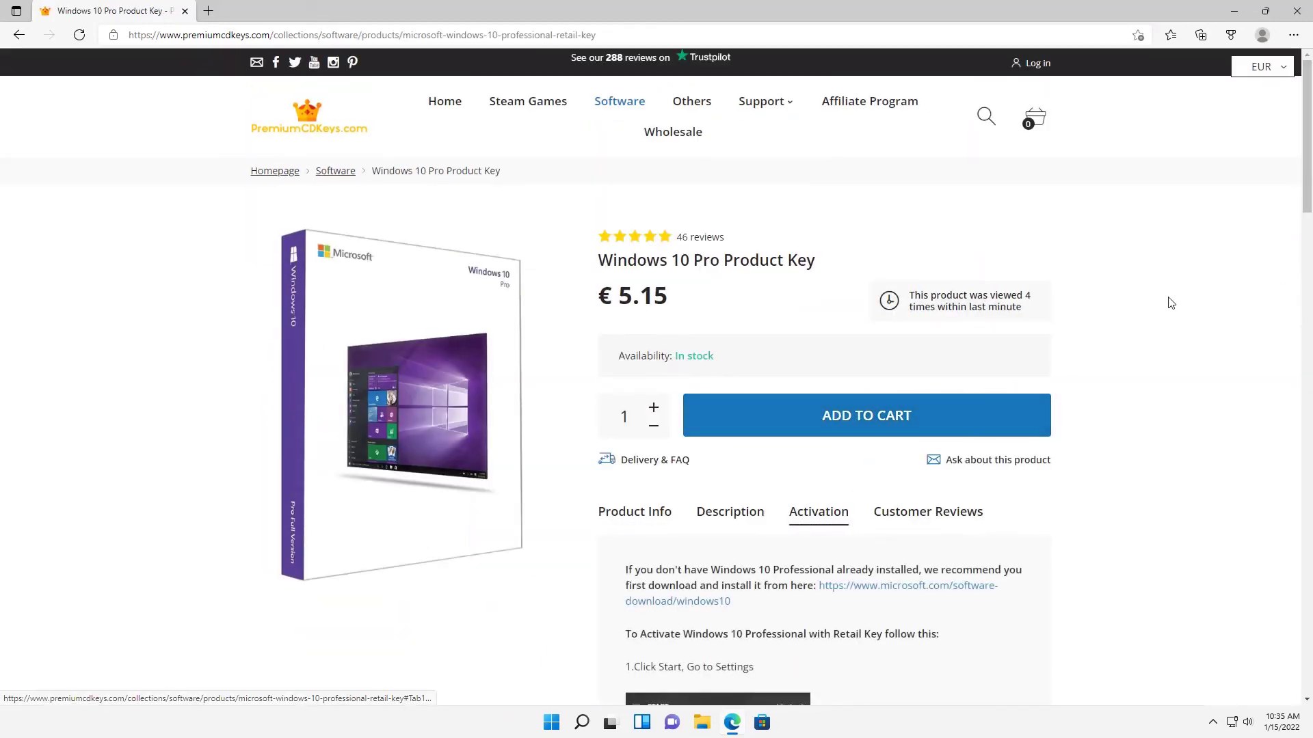
scroll(1309, 259, "down", 2)
scroll(1286, 321, "down", 10)
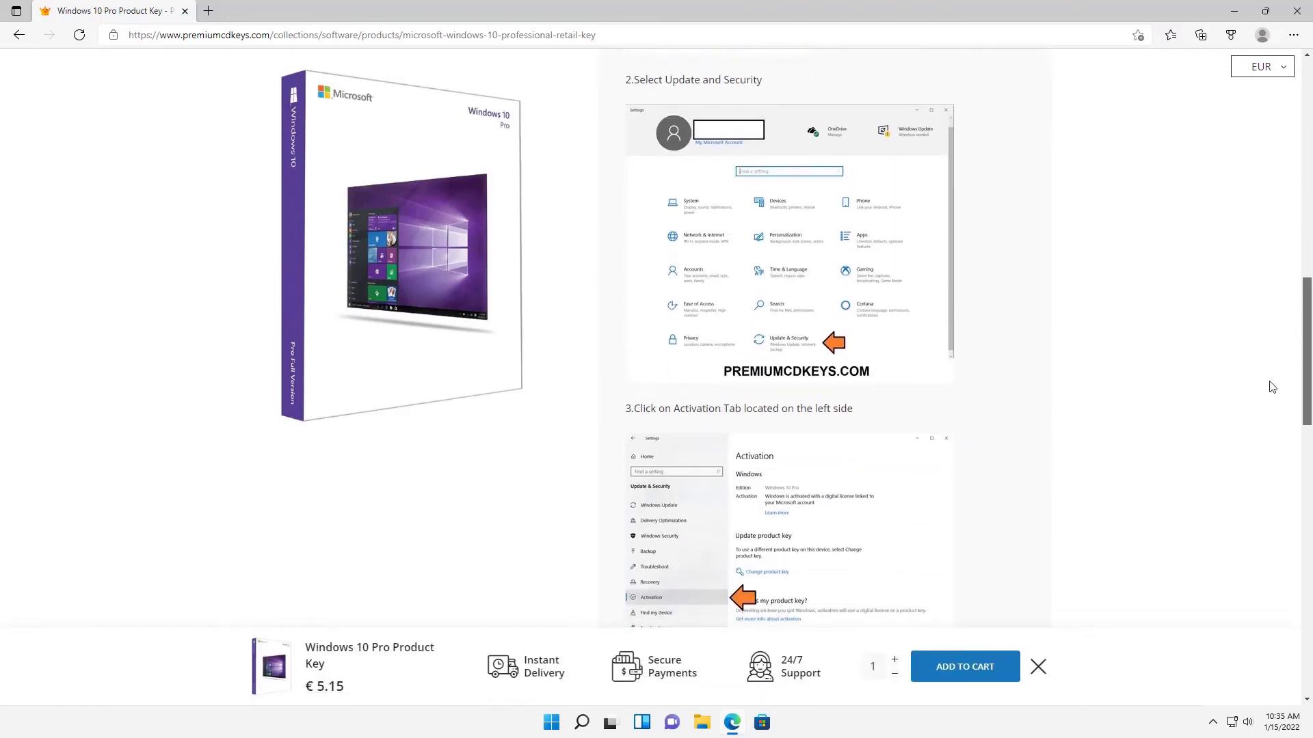
scroll(1265, 342, "up", 13)
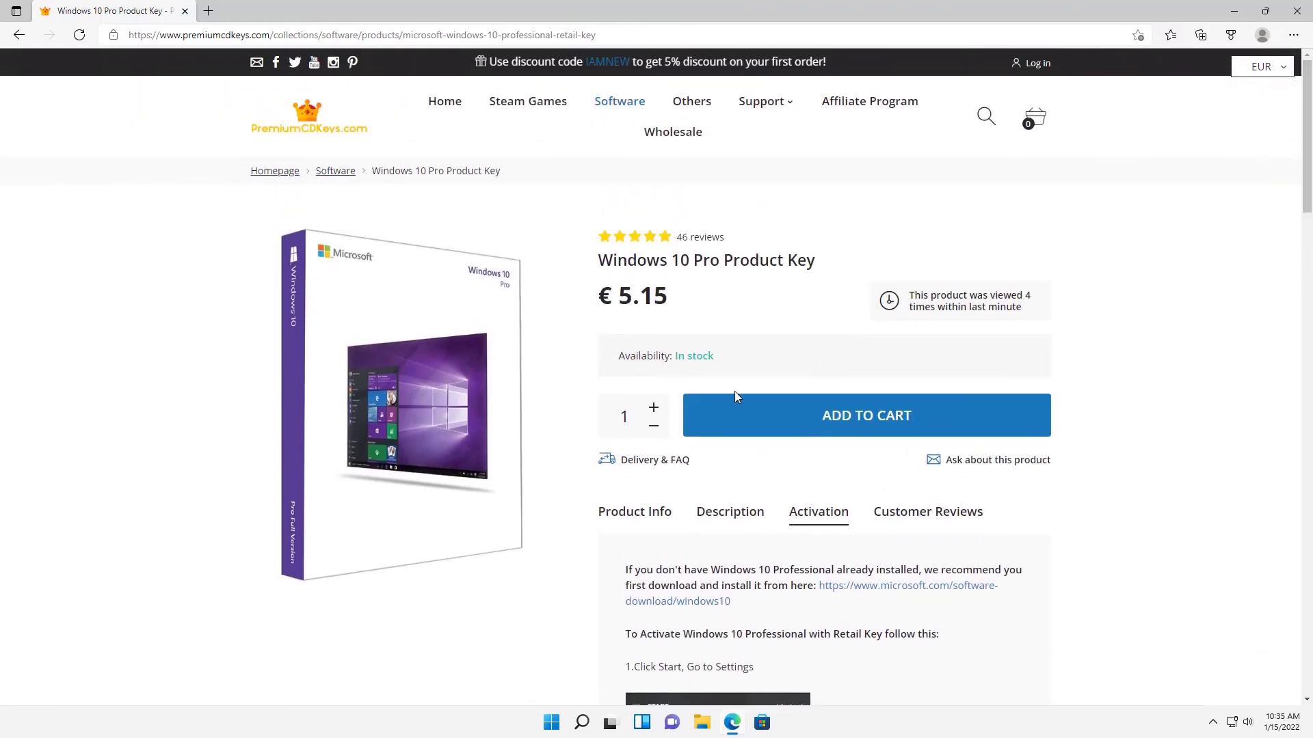
left_click(859, 427)
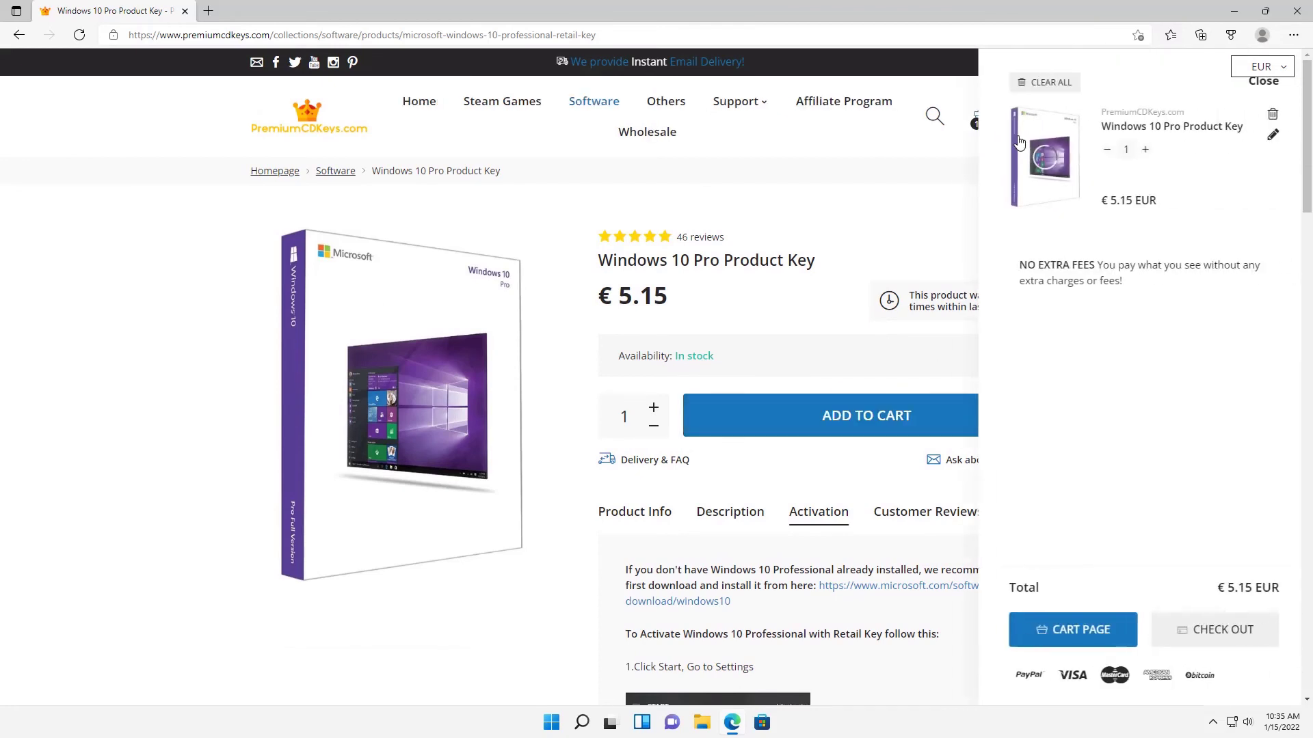
Proceed to checkout, enter the discount code in the gift card or discount field, and apply it
left_click(1178, 638)
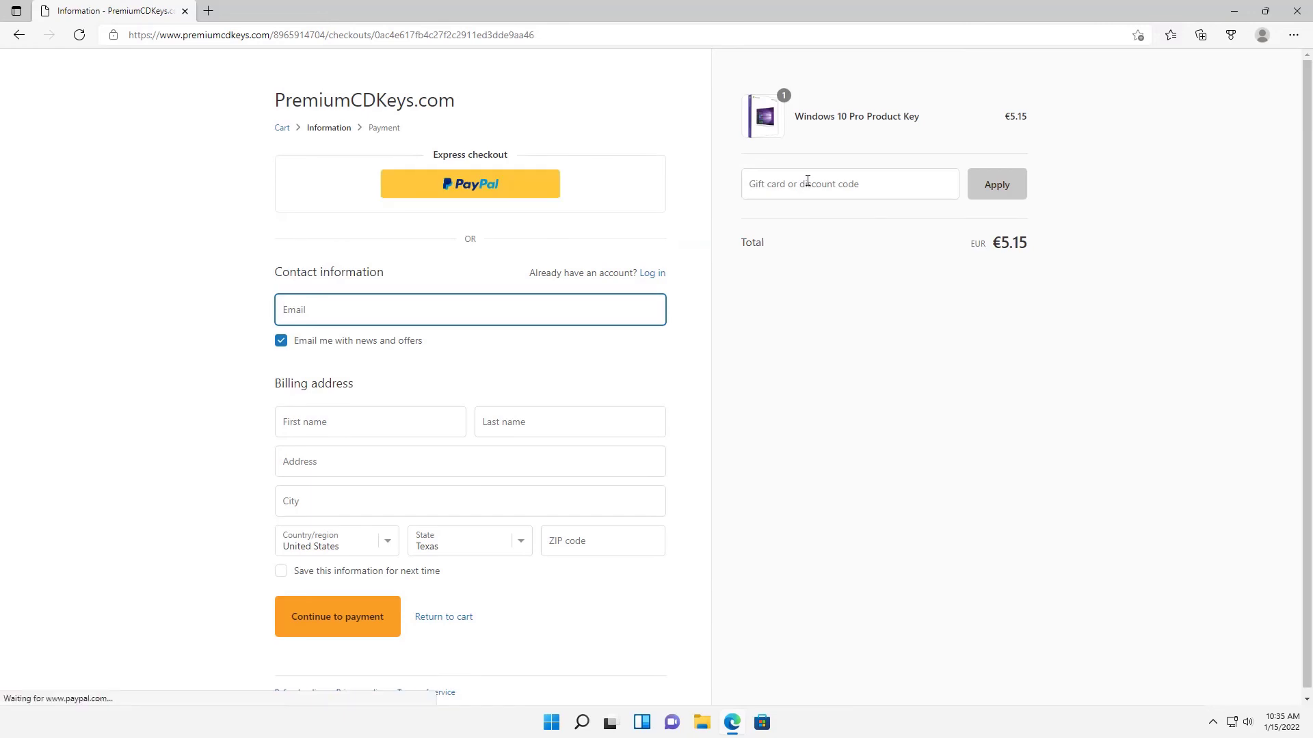
left_click(808, 180)
type("Helton")
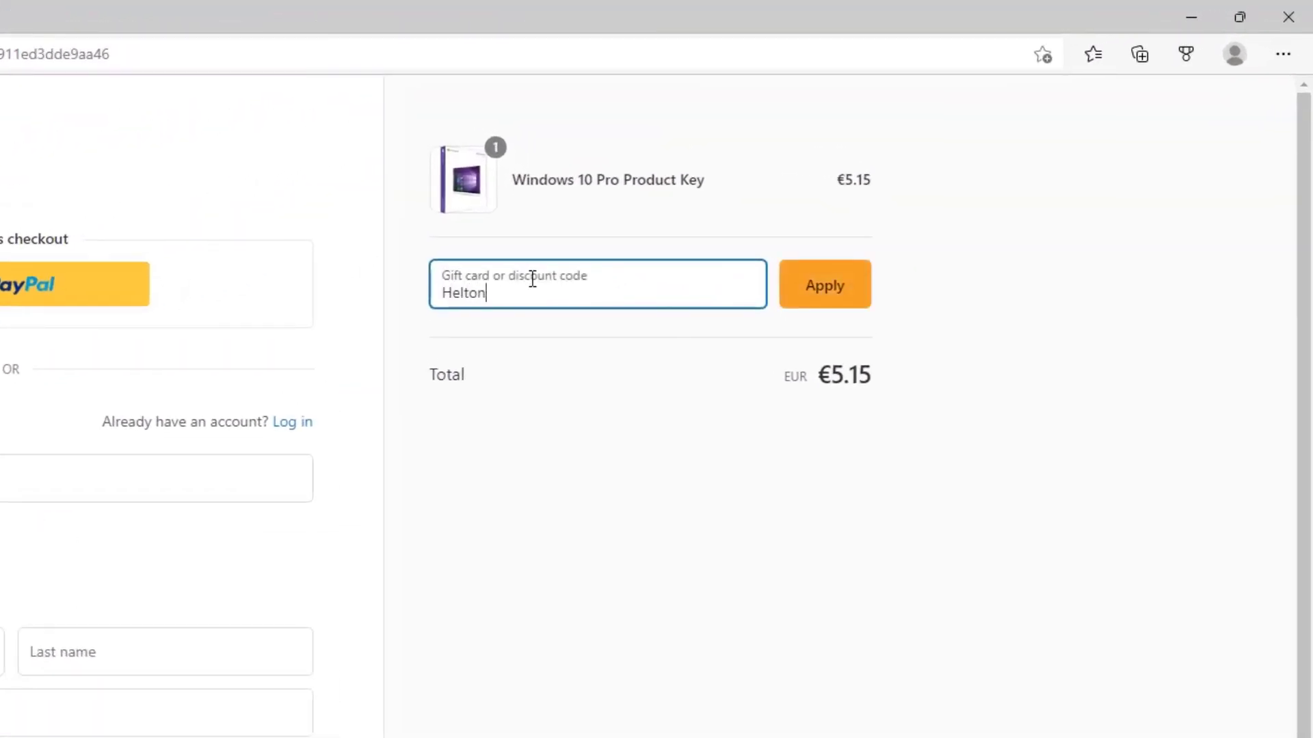
type("sComputerREpair")
left_click(847, 284)
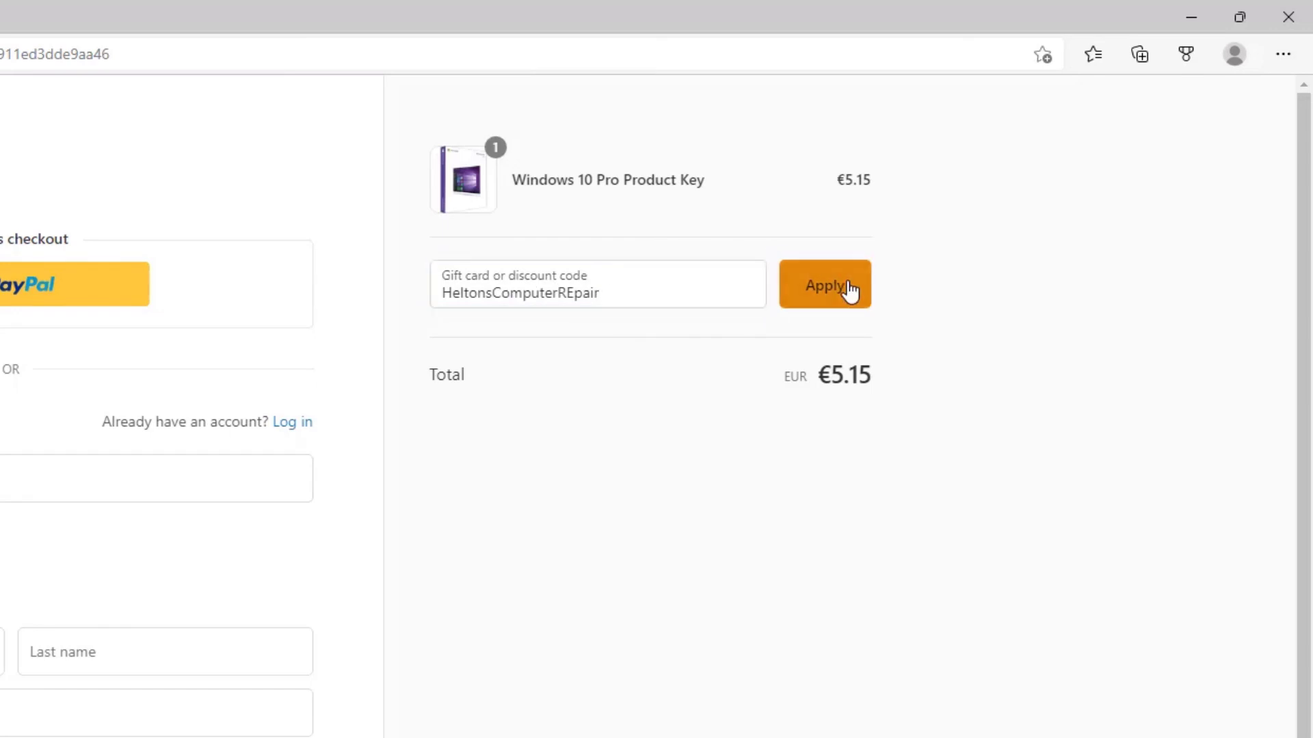